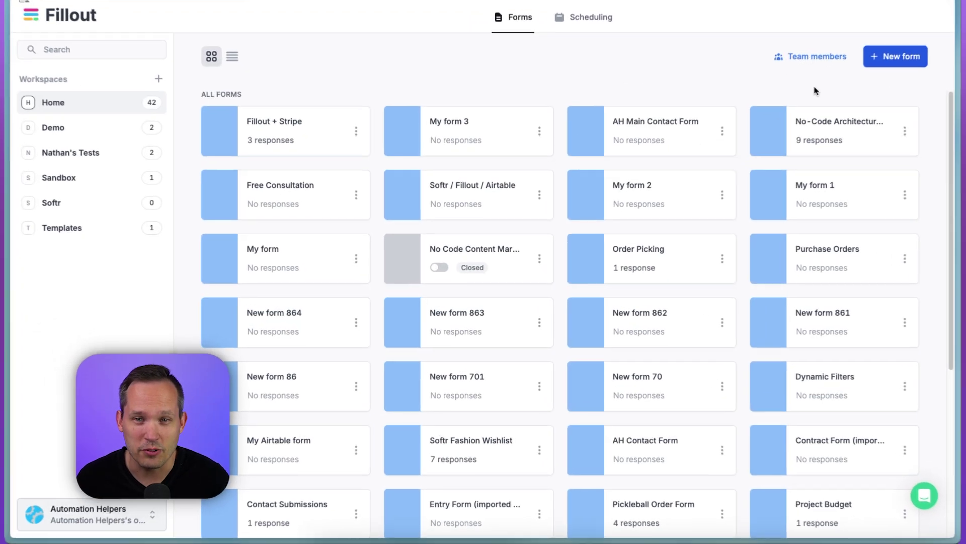
Step: Start a new Airtable-connected form, keeping the default theme and the connected Airtable account
{"action": "left_click", "coordinate": [902, 62]}
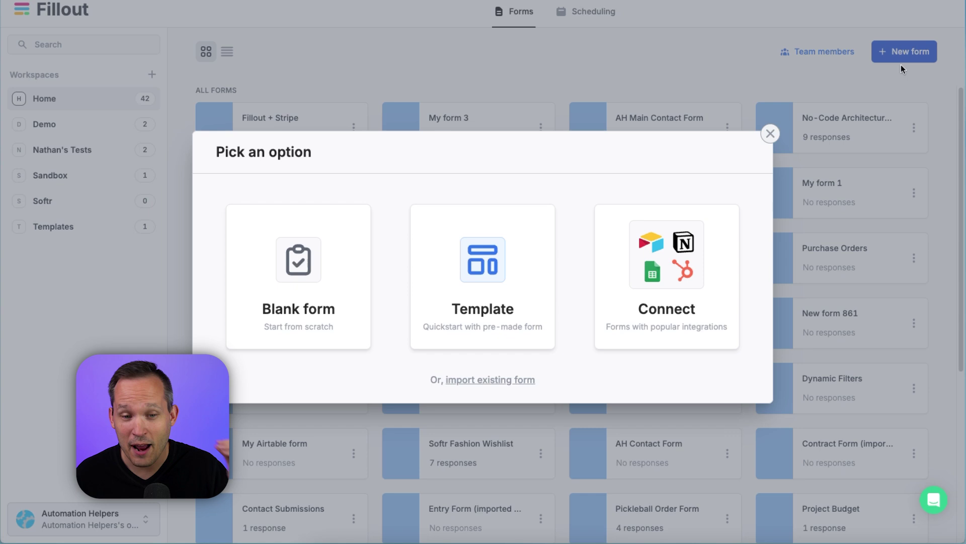
{"action": "left_click", "coordinate": [714, 264]}
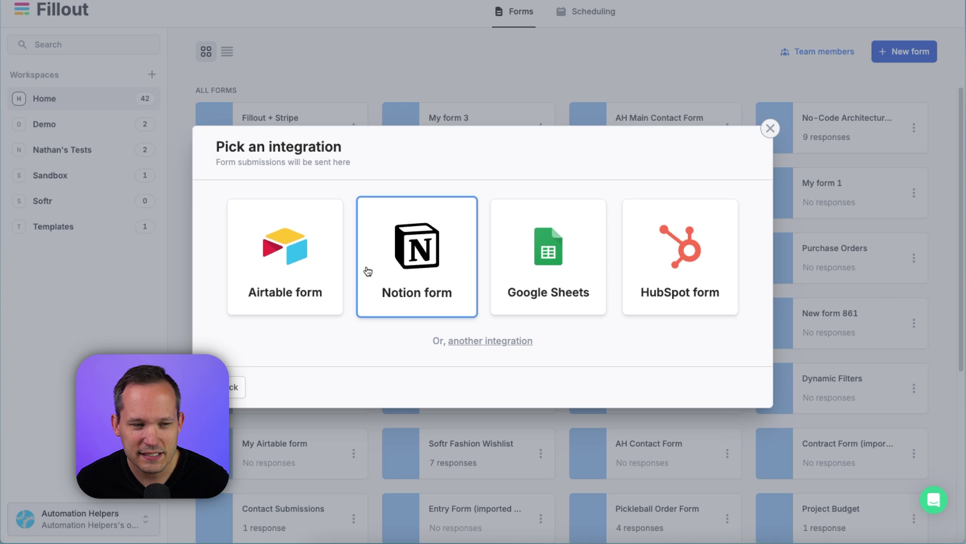
{"action": "left_click", "coordinate": [320, 257]}
{"action": "left_click", "coordinate": [712, 459]}
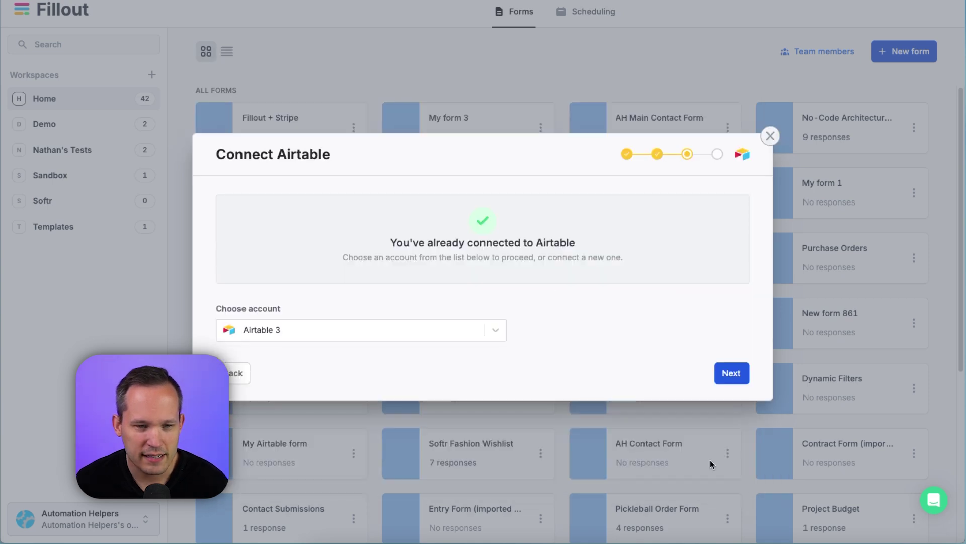
{"action": "left_click", "coordinate": [732, 374]}
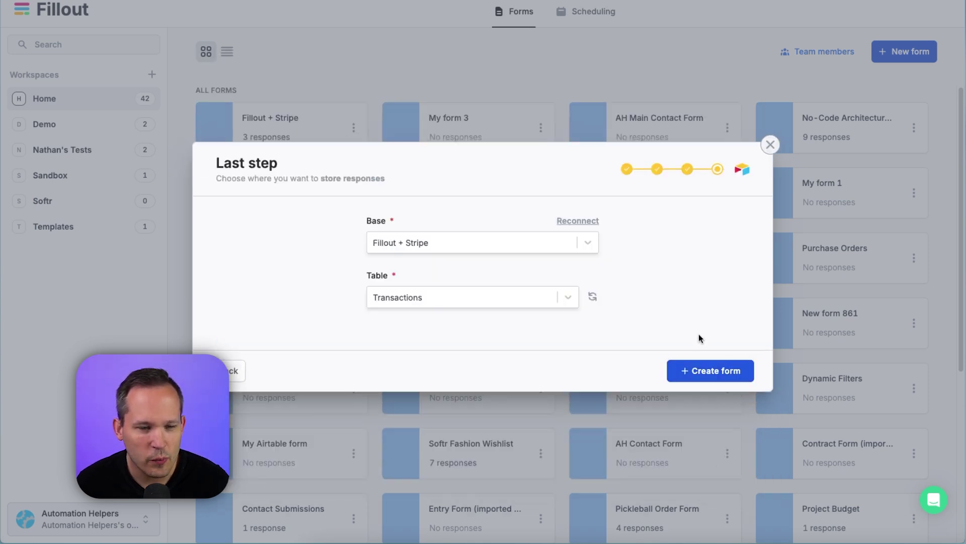
Step: Create the Transactions-linked form and add a one-time Stripe payment page
{"action": "left_click", "coordinate": [702, 363]}
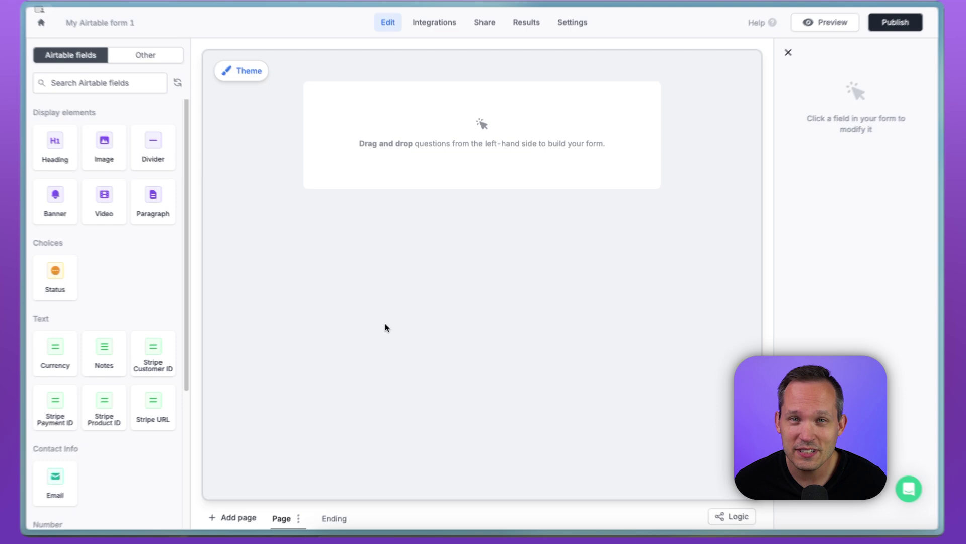
{"action": "left_click", "coordinate": [227, 526]}
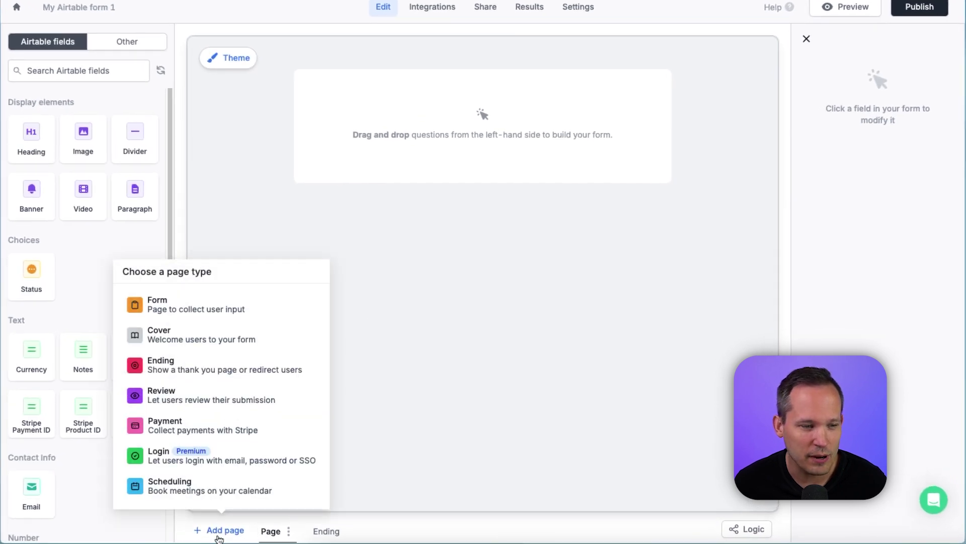
{"action": "left_click", "coordinate": [219, 429]}
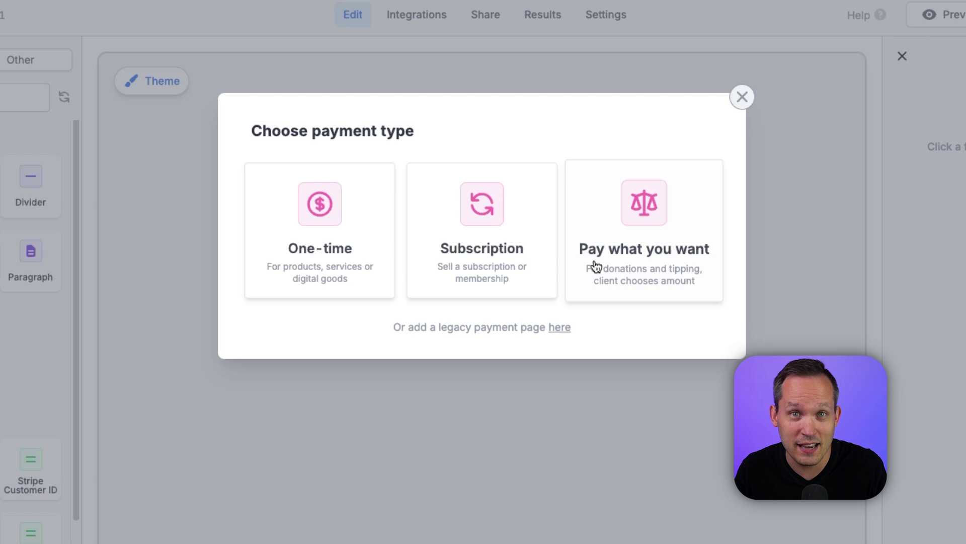
{"action": "left_click", "coordinate": [365, 184]}
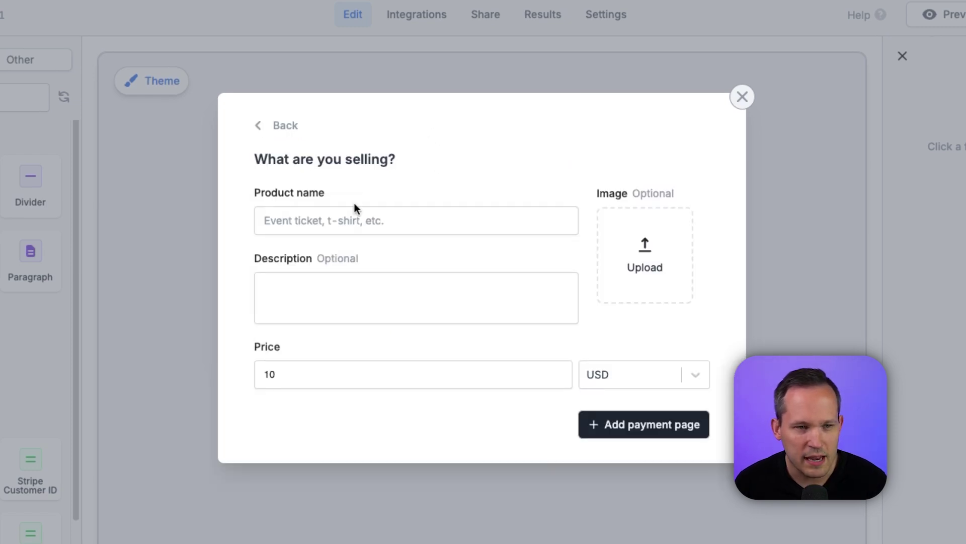
Step: Set up the 'Main Event Ticket' product at 50 USD with its description and first gallery image
{"action": "left_click", "coordinate": [339, 222]}
{"action": "type", "text": "Main Event Ticket"}
{"action": "left_click", "coordinate": [331, 279]}
{"action": "type", "text": "This ticket allows for one entry to the awesome event"}
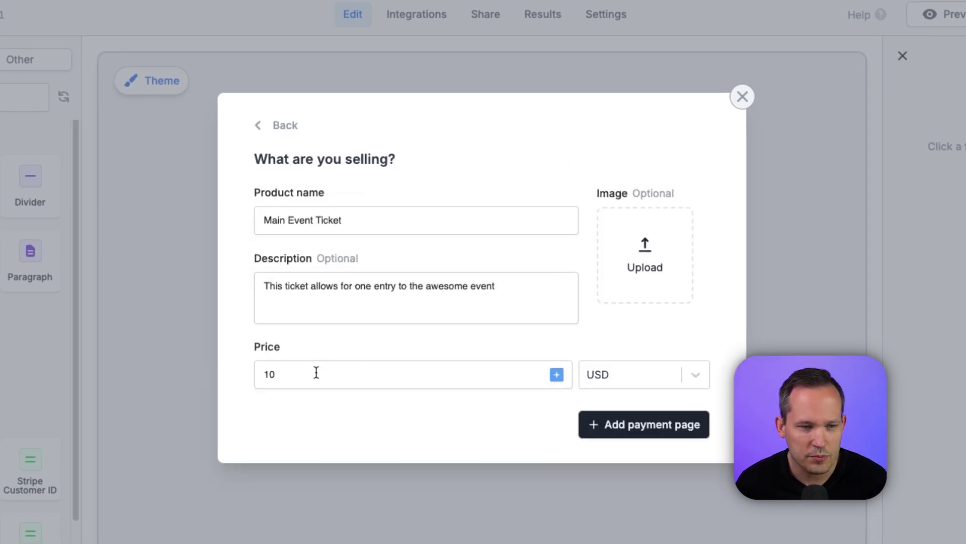
{"action": "left_click", "coordinate": [316, 372]}
{"action": "key", "text": "BackSpace"}
{"action": "key", "text": "BackSpace"}
{"action": "type", "text": "50"}
{"action": "left_click", "coordinate": [695, 374]}
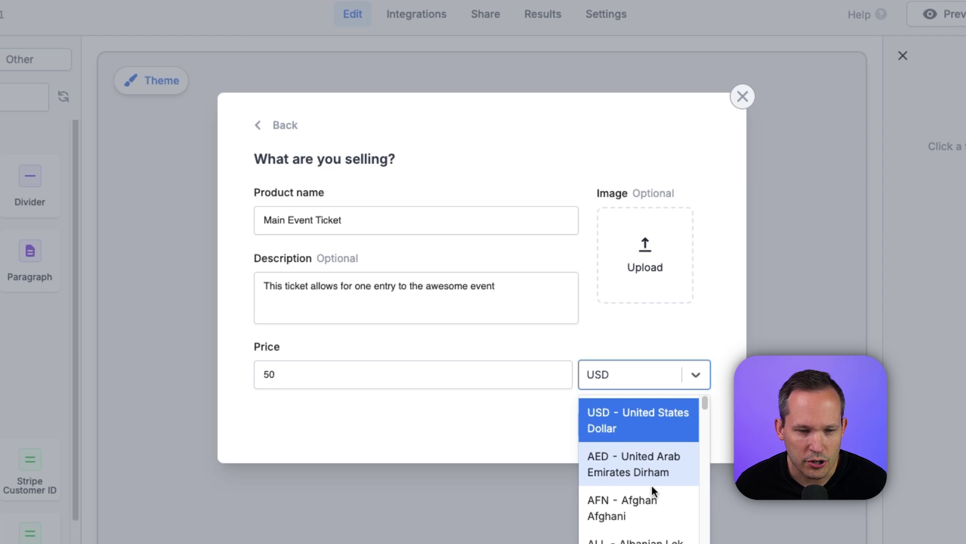
{"action": "left_click", "coordinate": [645, 257]}
{"action": "left_click", "coordinate": [370, 244]}
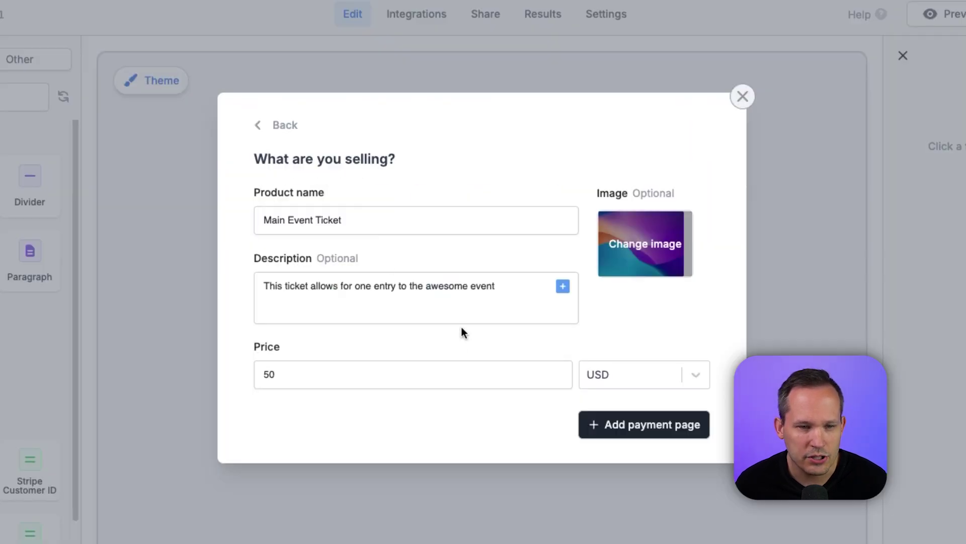
{"action": "left_click", "coordinate": [604, 424]}
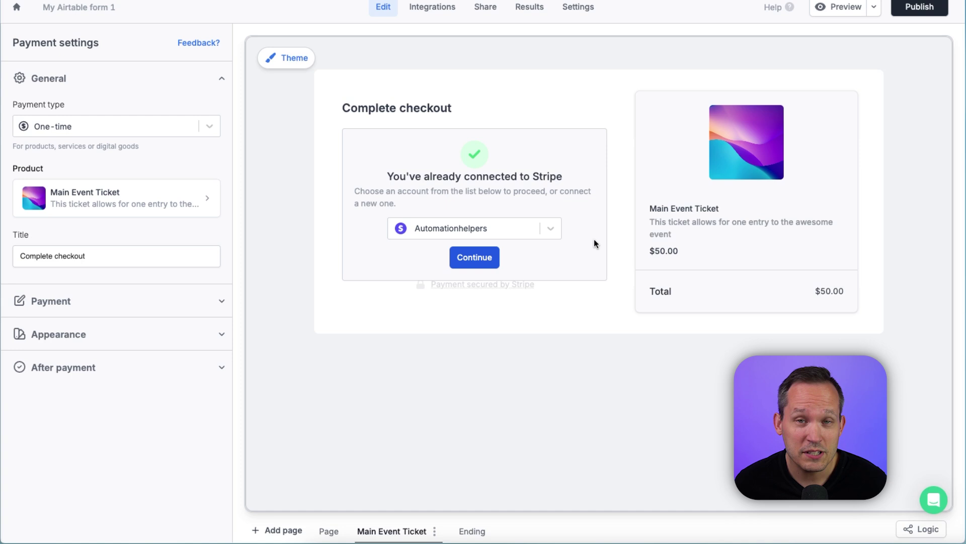
Step: Link the already connected Stripe account to the checkout
{"action": "left_click", "coordinate": [557, 228]}
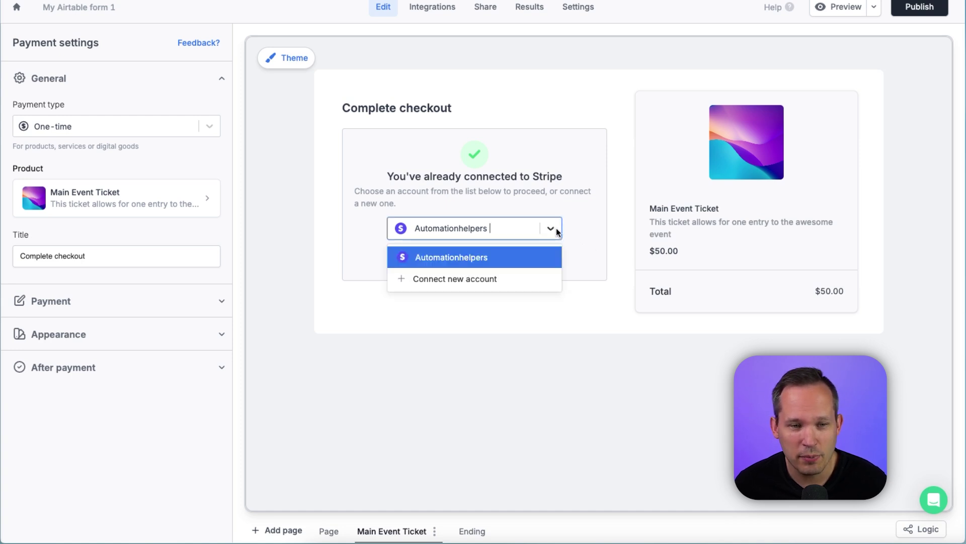
{"action": "left_click", "coordinate": [574, 251]}
{"action": "left_click", "coordinate": [490, 257]}
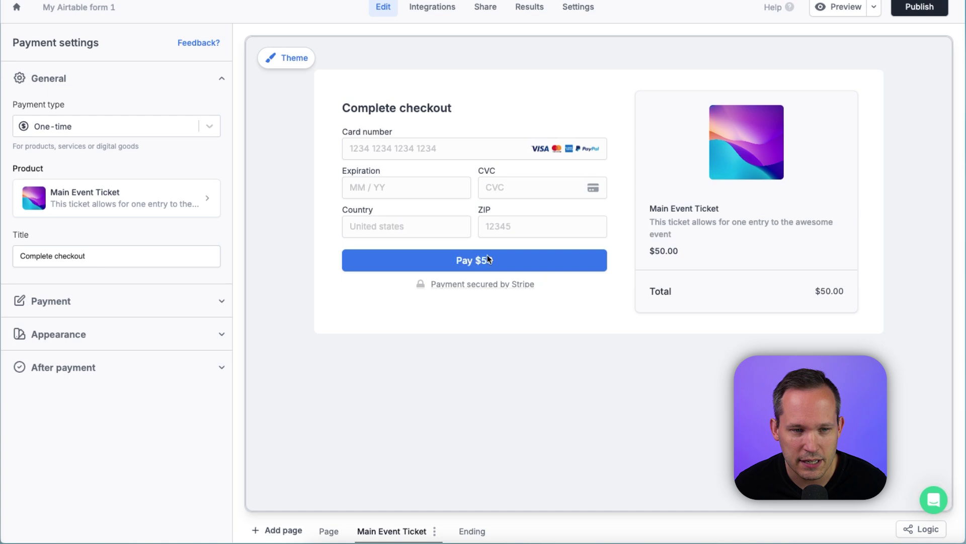
Step: Delete the empty default form page, leaving Main Event Ticket first
{"action": "left_click", "coordinate": [327, 531]}
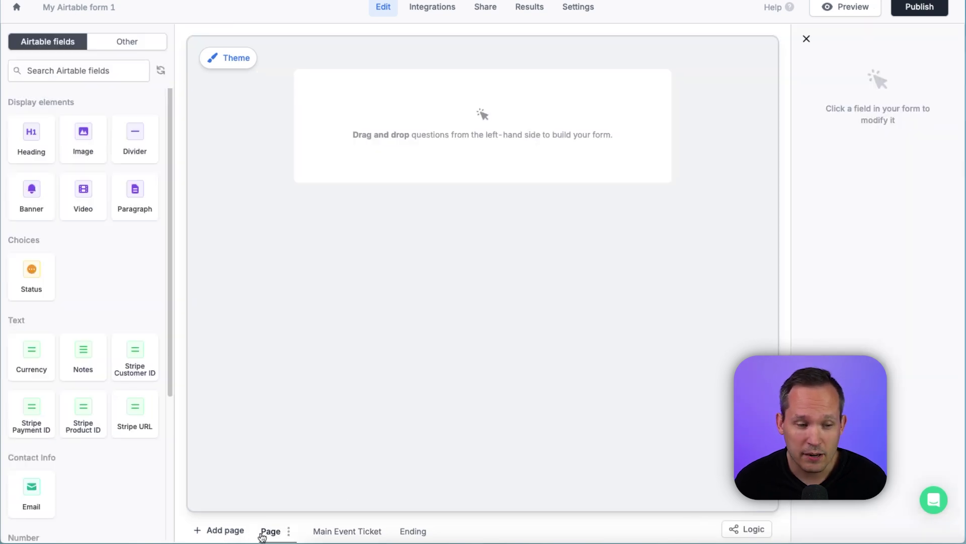
{"action": "scroll", "coordinate": [169, 326], "scroll_direction": "down", "scroll_amount": 1}
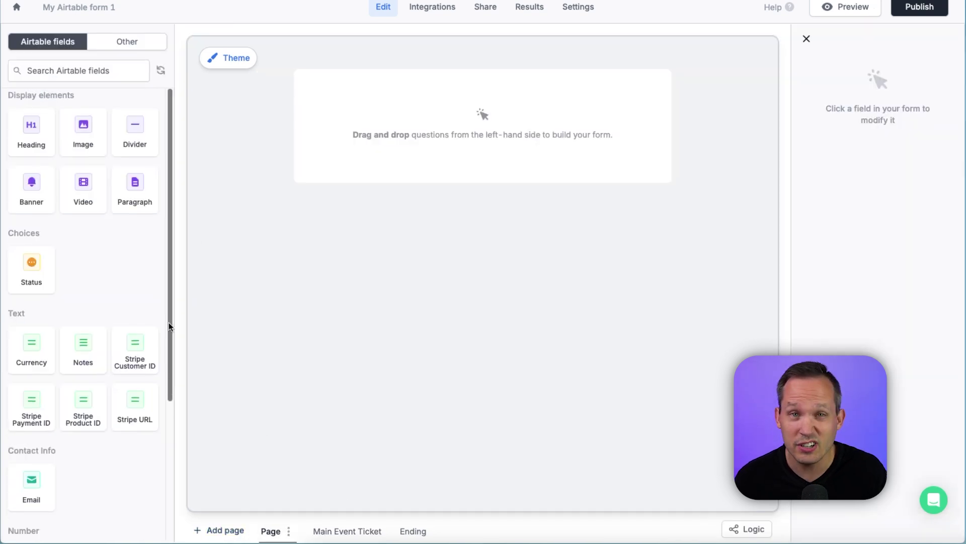
{"action": "left_click", "coordinate": [328, 531]}
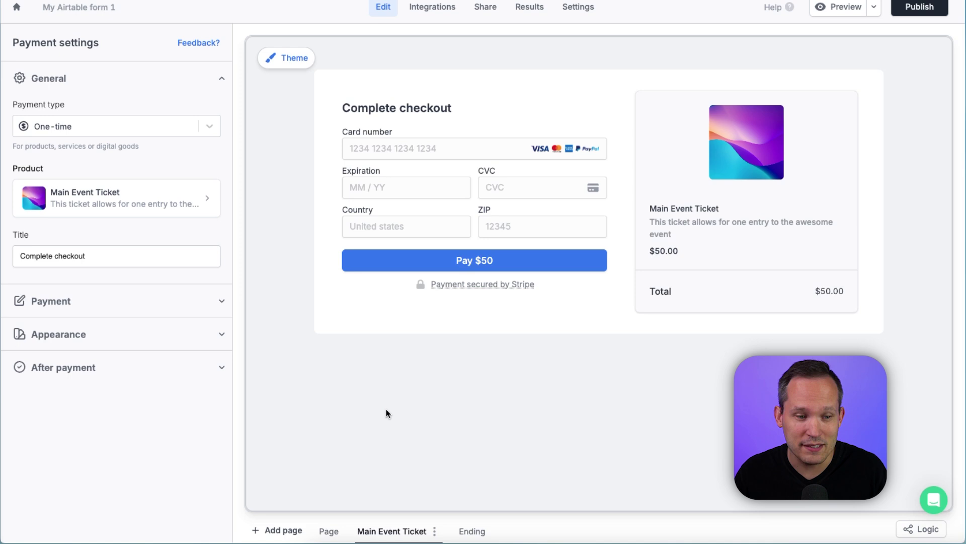
{"action": "left_click", "coordinate": [329, 531]}
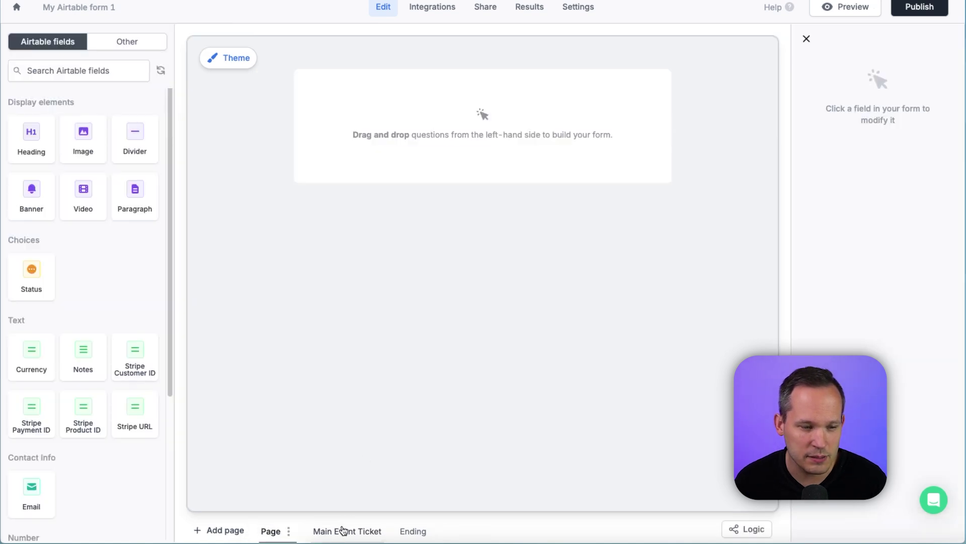
{"action": "left_click", "coordinate": [288, 530]}
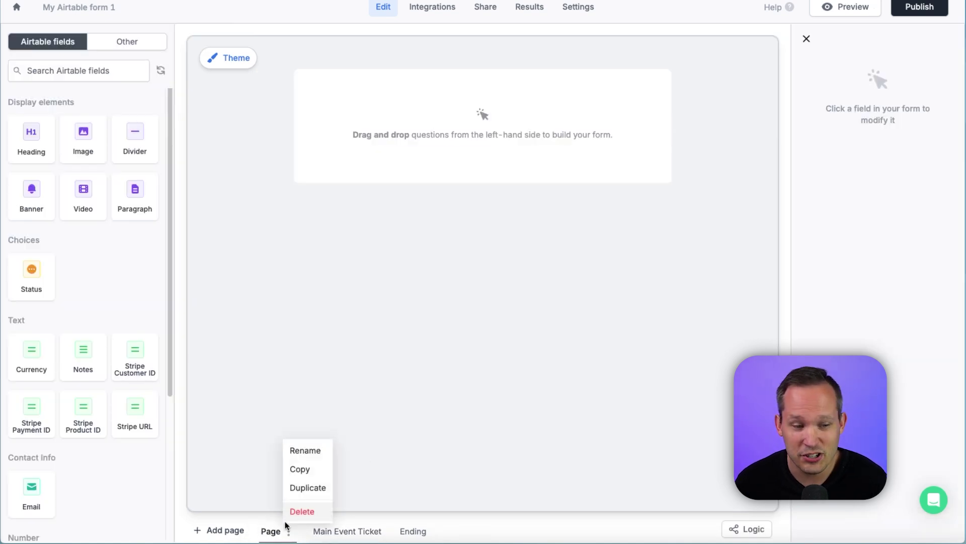
{"action": "left_click", "coordinate": [303, 511]}
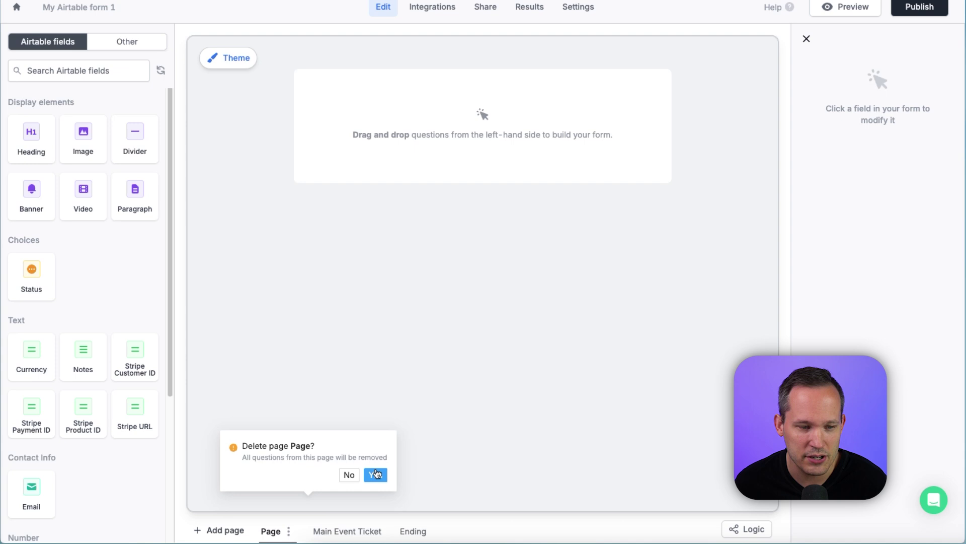
{"action": "left_click", "coordinate": [376, 475]}
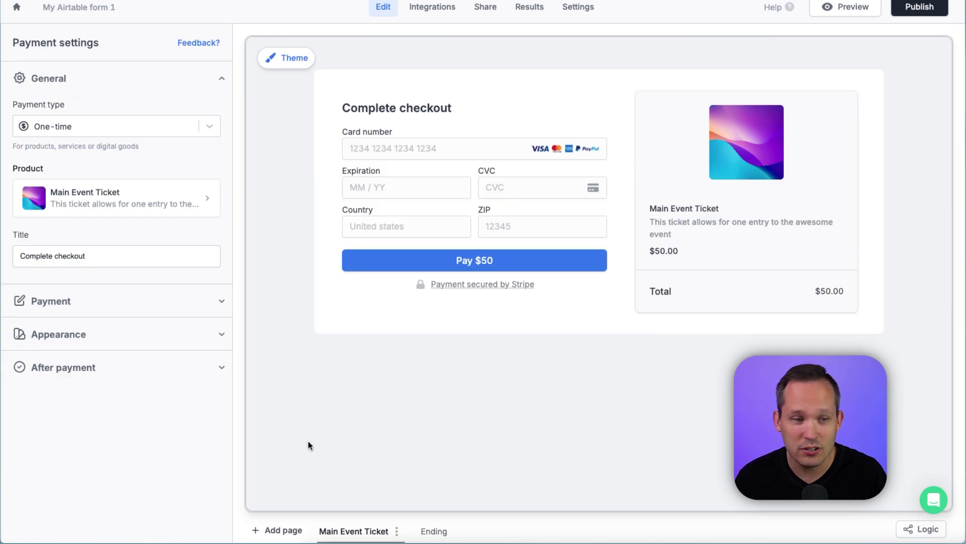
Step: Turn on Collect email in the payment settings, leaving Allow discount codes off
{"action": "left_click", "coordinate": [280, 529]}
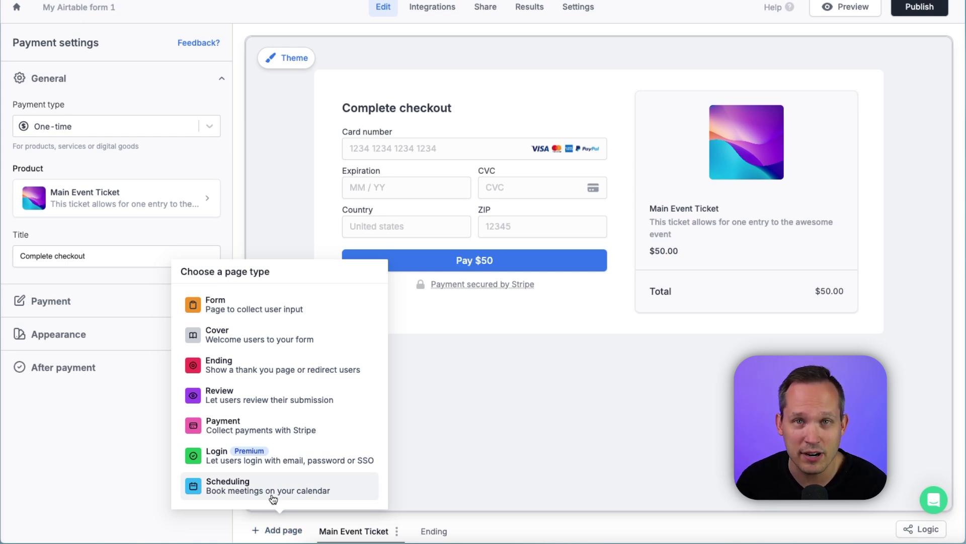
{"action": "left_click", "coordinate": [212, 300]}
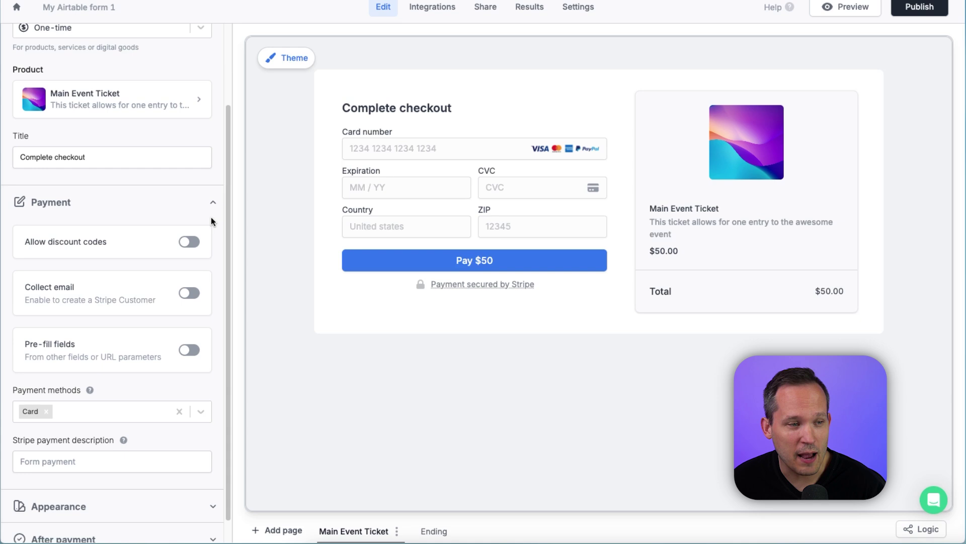
{"action": "scroll", "coordinate": [210, 217], "scroll_direction": "down", "scroll_amount": 1}
{"action": "left_click", "coordinate": [185, 221]}
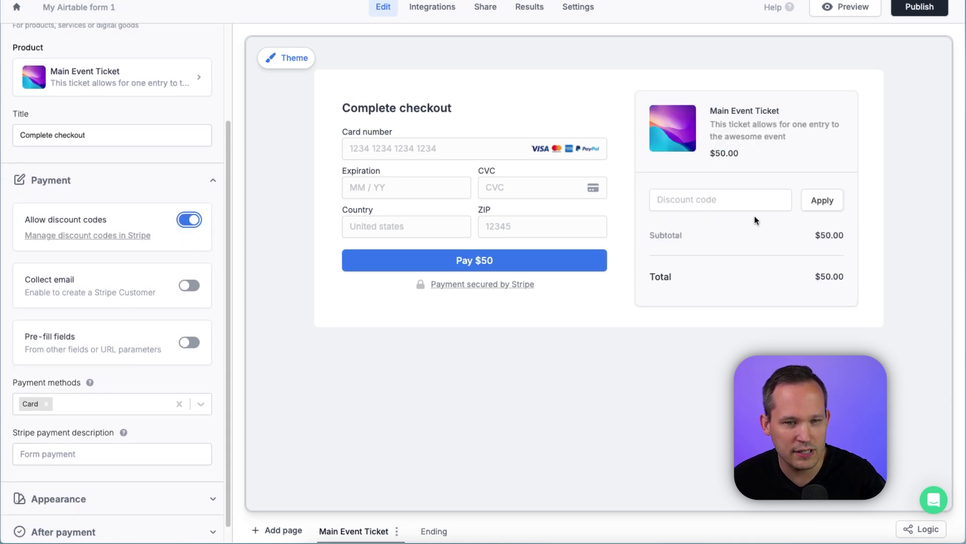
{"action": "left_click", "coordinate": [193, 222]}
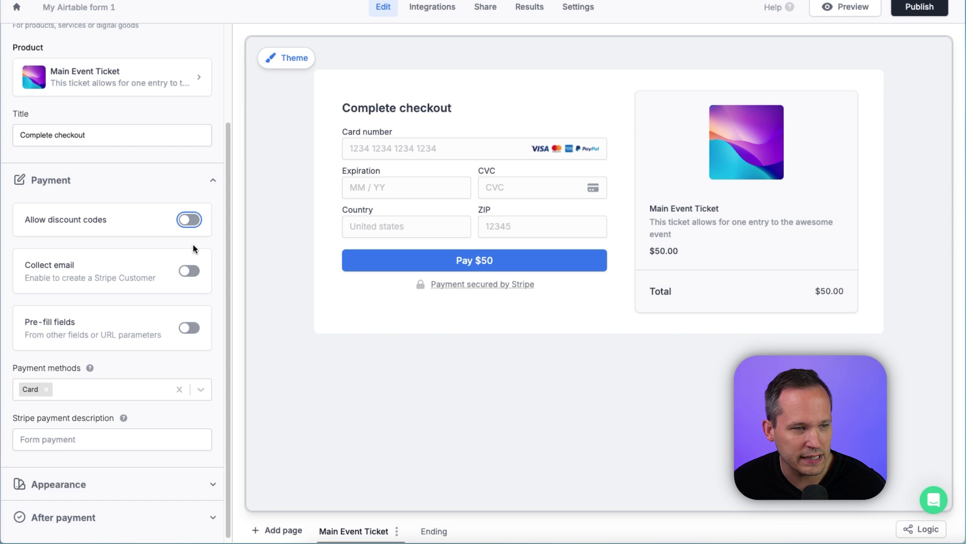
{"action": "left_click", "coordinate": [185, 268]}
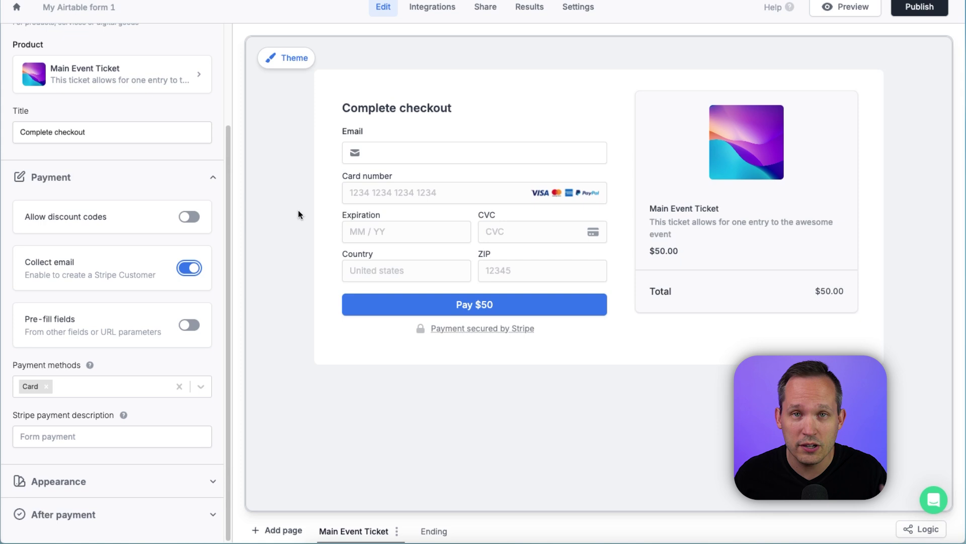
{"action": "key", "text": "Tab"}
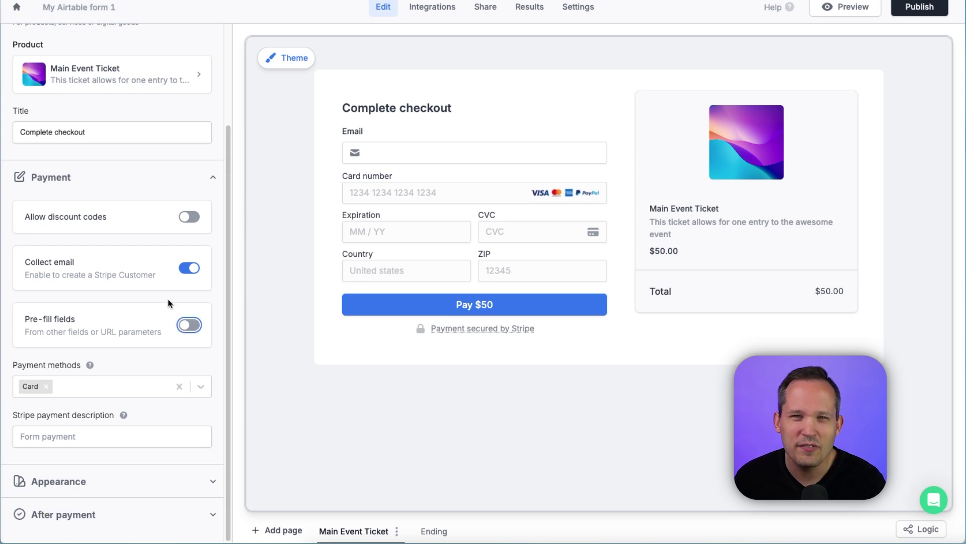
Step: Enable Pre-fill fields and review the customer email, payment methods, description and after-payment settings
{"action": "left_click", "coordinate": [189, 325]}
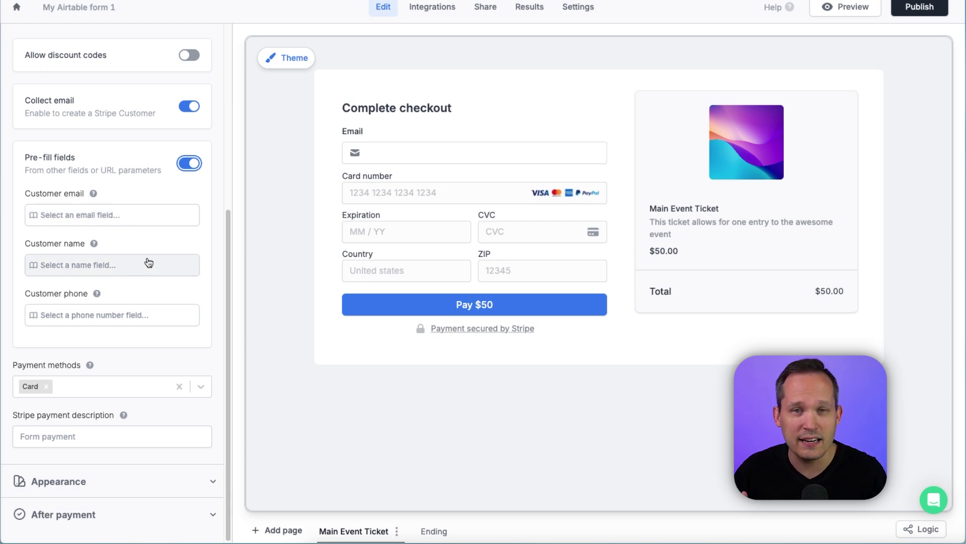
{"action": "left_click", "coordinate": [115, 216]}
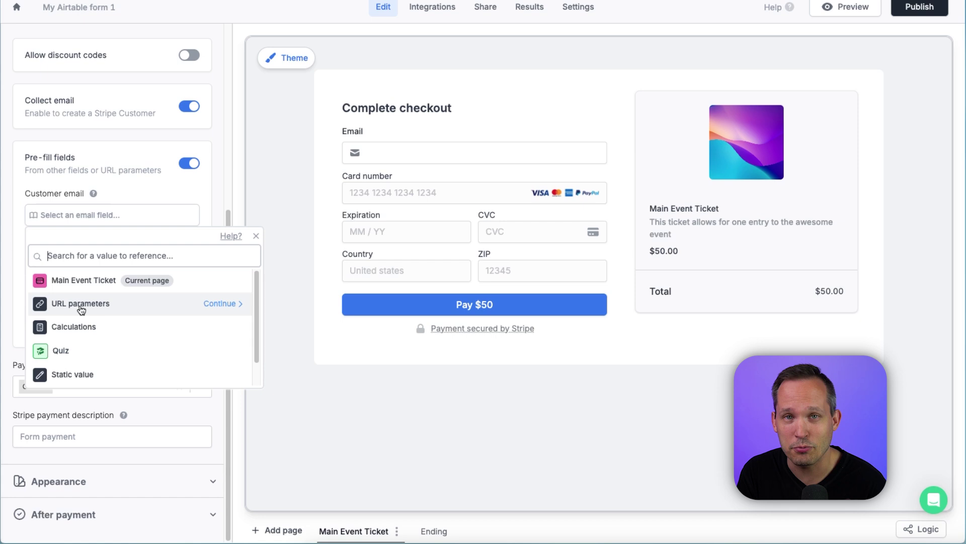
{"action": "left_click", "coordinate": [185, 386]}
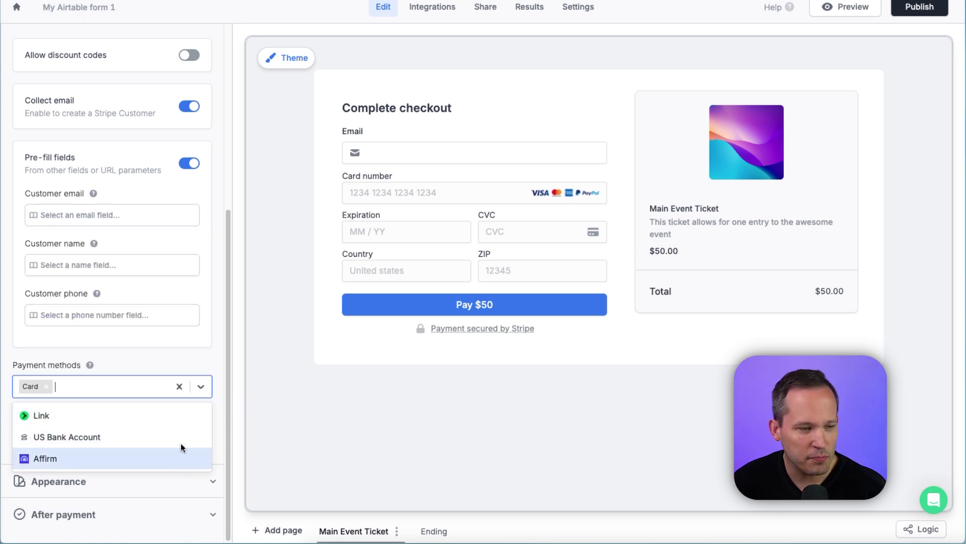
{"action": "left_click", "coordinate": [52, 431]}
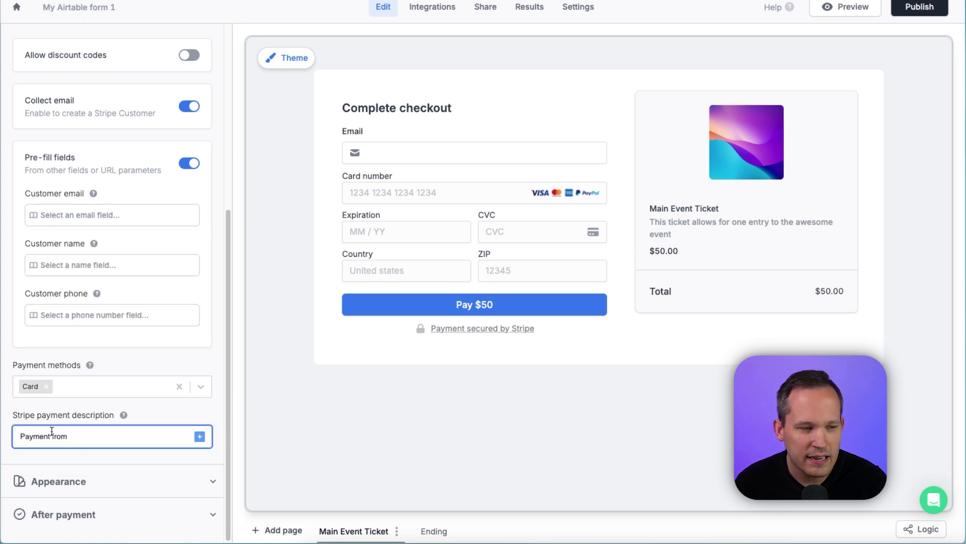
{"action": "left_click", "coordinate": [200, 436]}
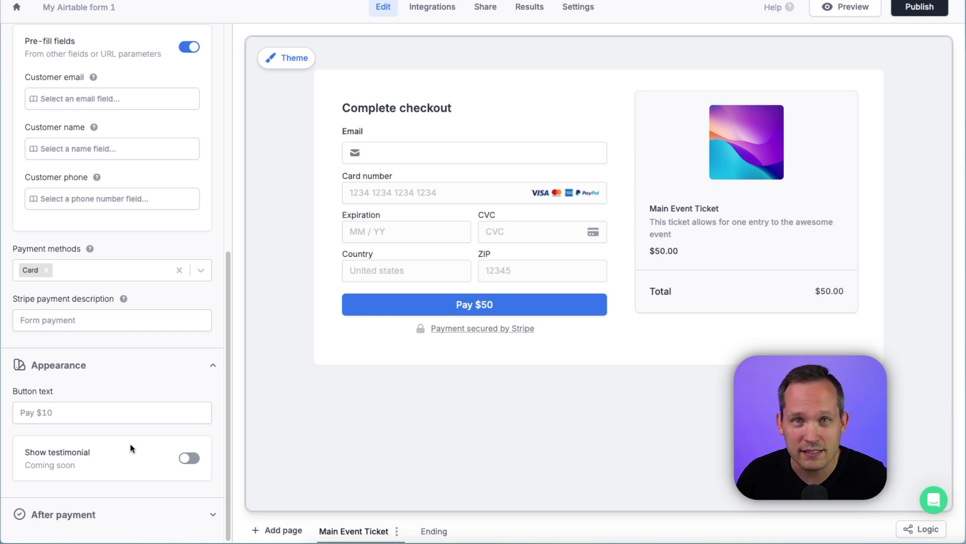
{"action": "left_click", "coordinate": [101, 514]}
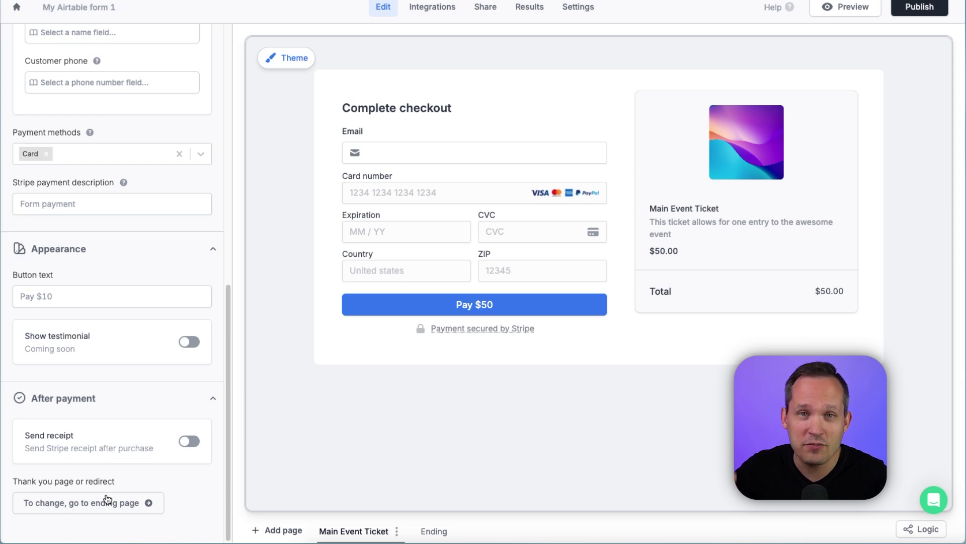
{"action": "left_click", "coordinate": [463, 81]}
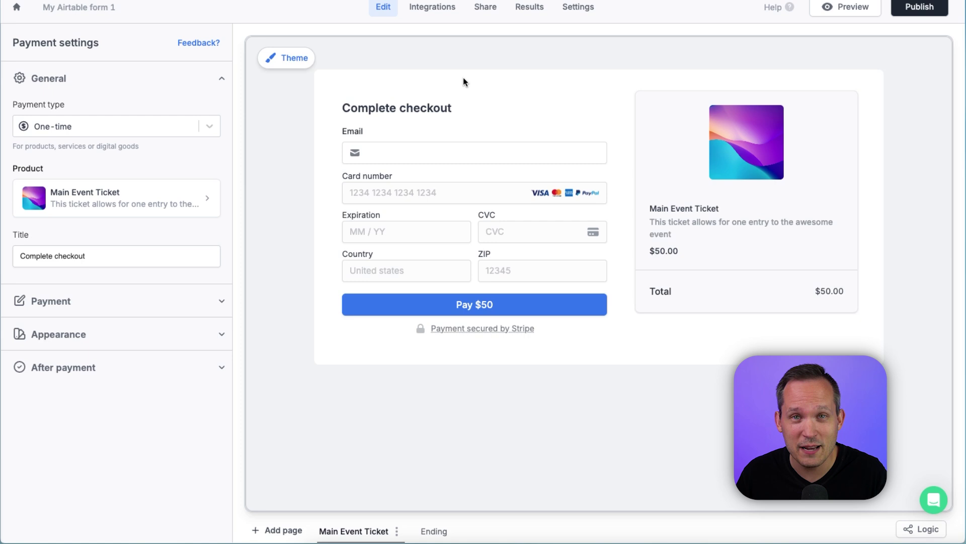
{"action": "left_click", "coordinate": [432, 7]}
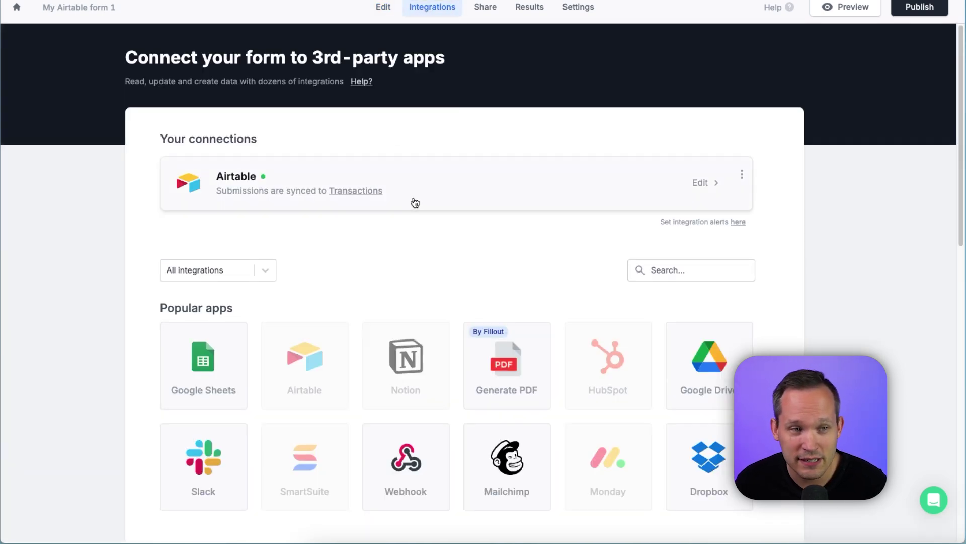
Step: Map the Airtable Amount Paid field to the form's Amount paid value
{"action": "left_click", "coordinate": [414, 202]}
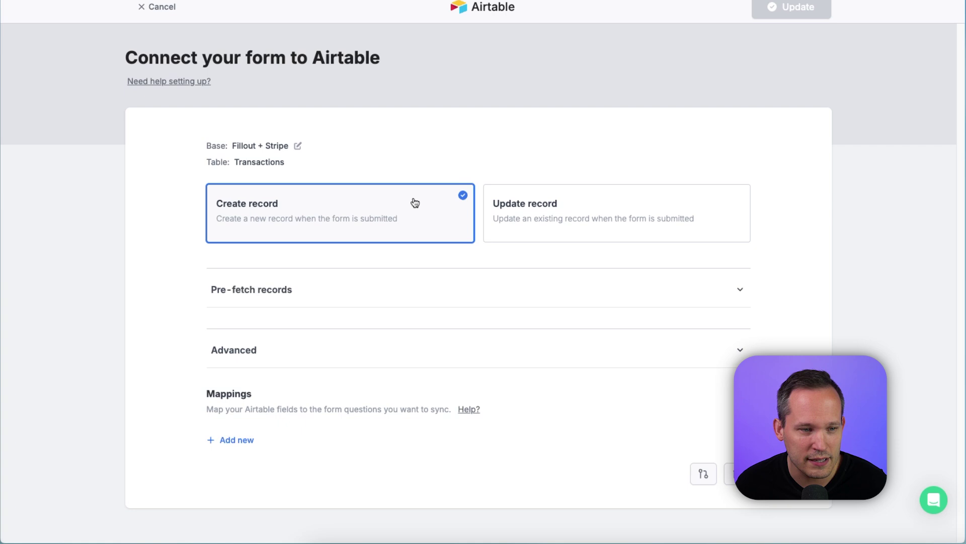
{"action": "left_click", "coordinate": [241, 440]}
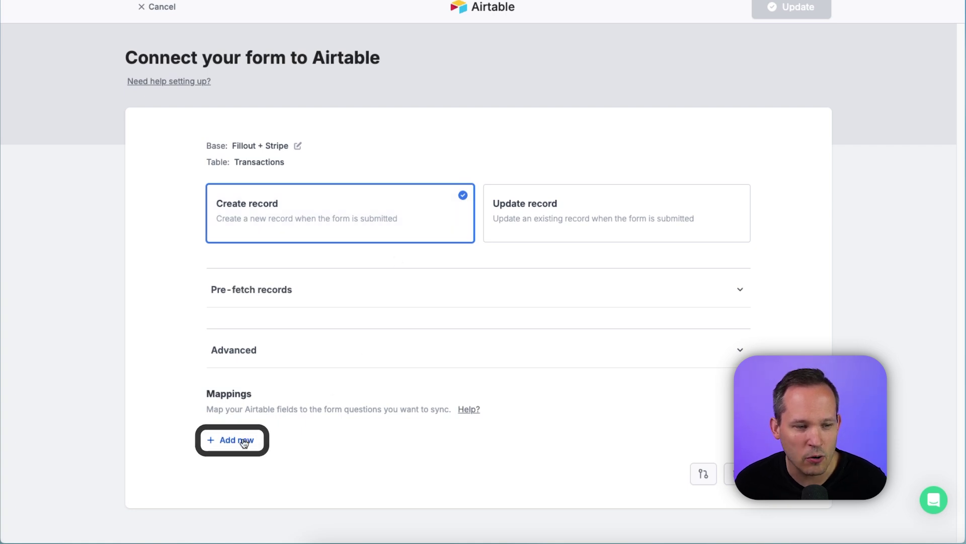
{"action": "left_click", "coordinate": [260, 437]}
{"action": "left_click", "coordinate": [261, 466]}
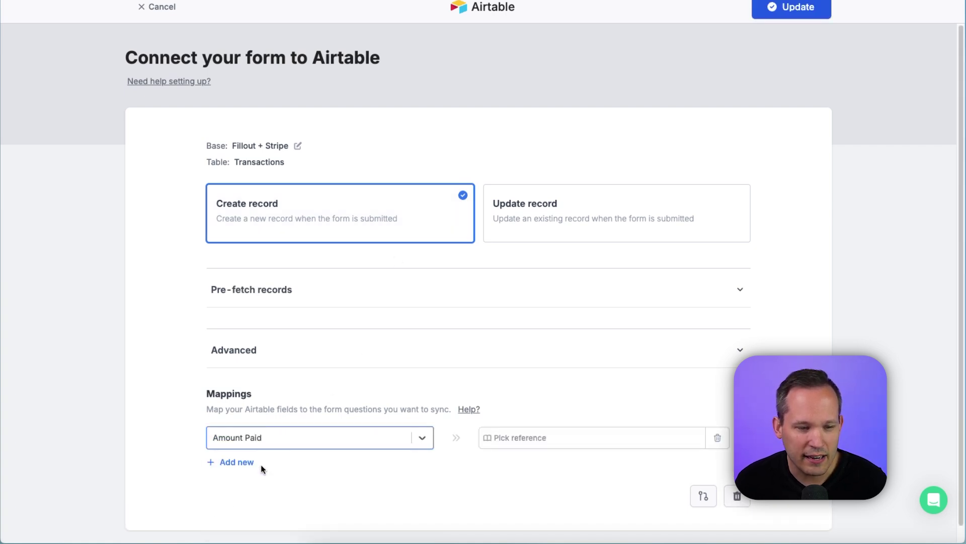
{"action": "left_click", "coordinate": [597, 444]}
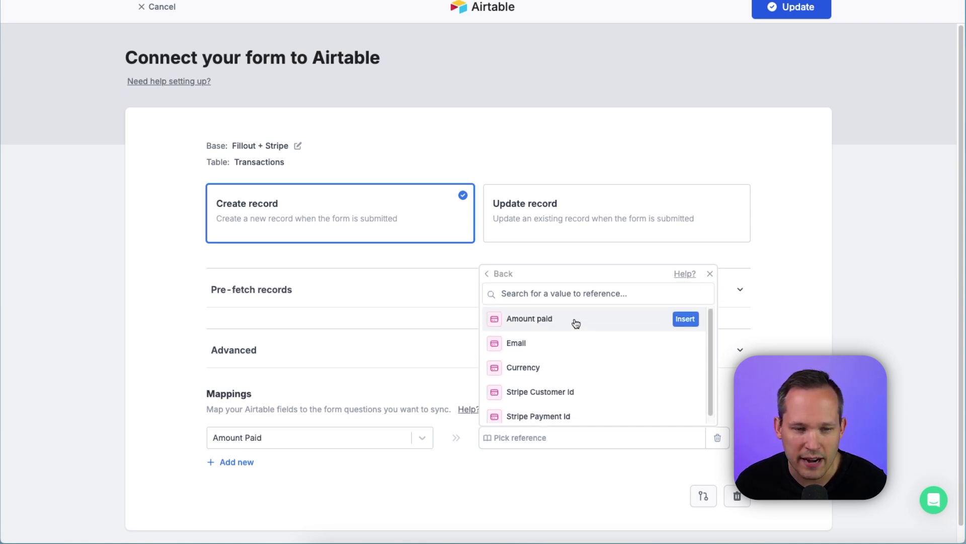
{"action": "left_click", "coordinate": [684, 318]}
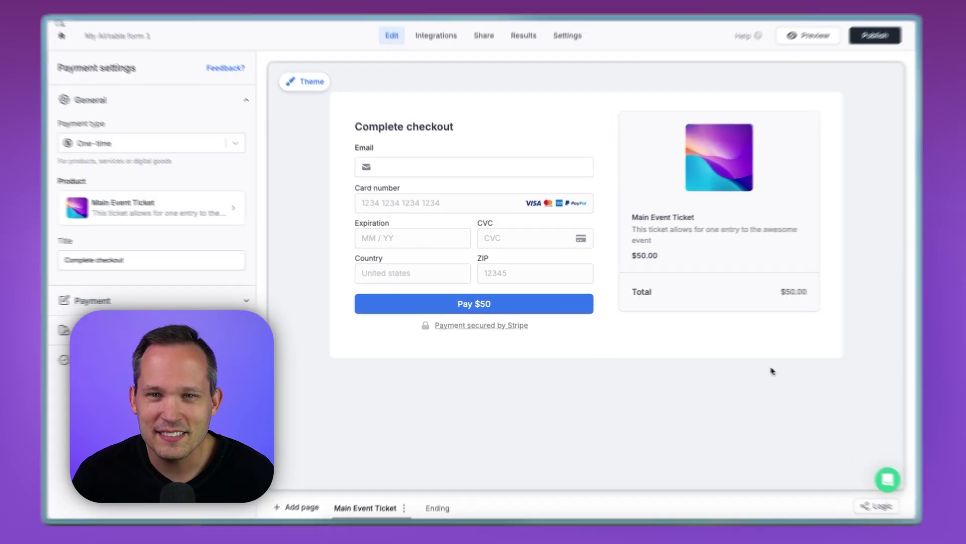
Step: Publish the form and submit a $50 test payment on the live checkout with the buyer's email
{"action": "left_click", "coordinate": [875, 35]}
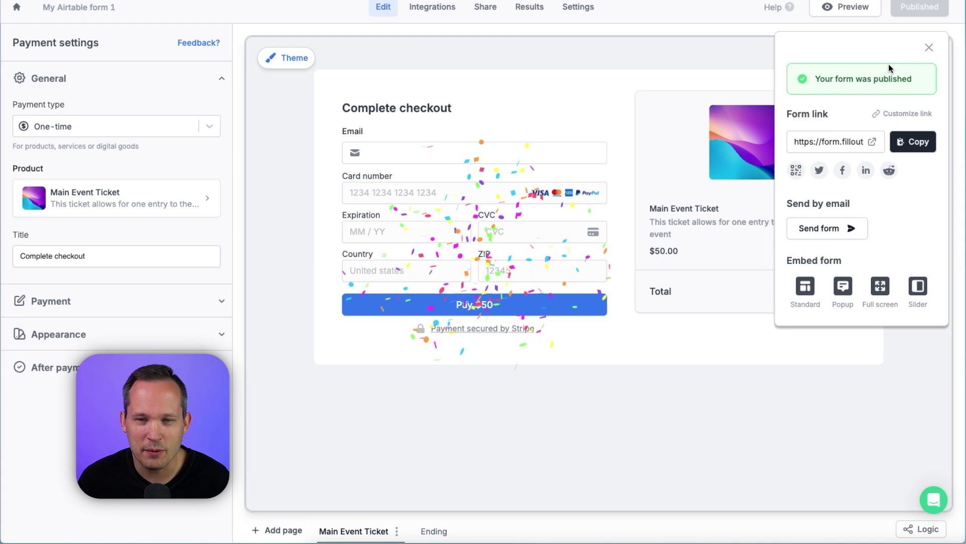
{"action": "left_click", "coordinate": [872, 141]}
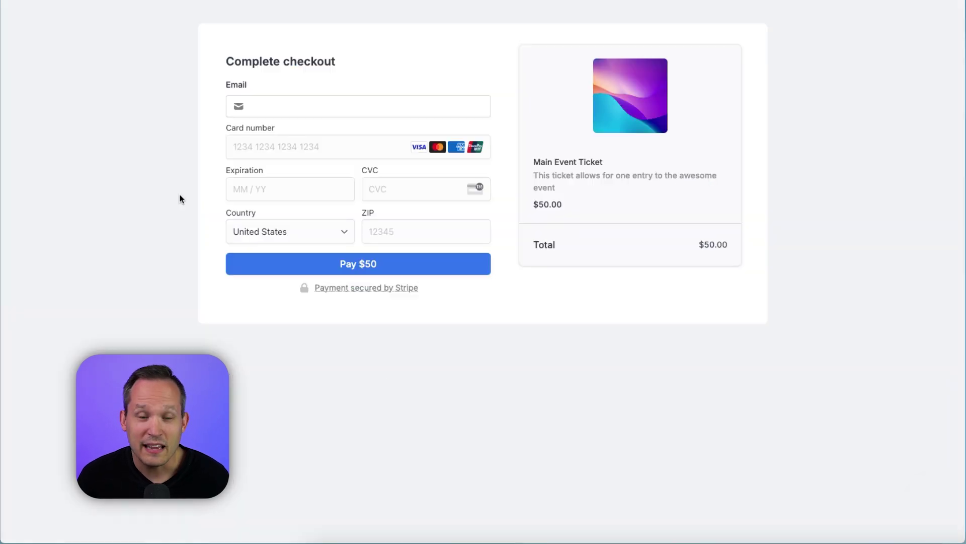
{"action": "left_click", "coordinate": [261, 103]}
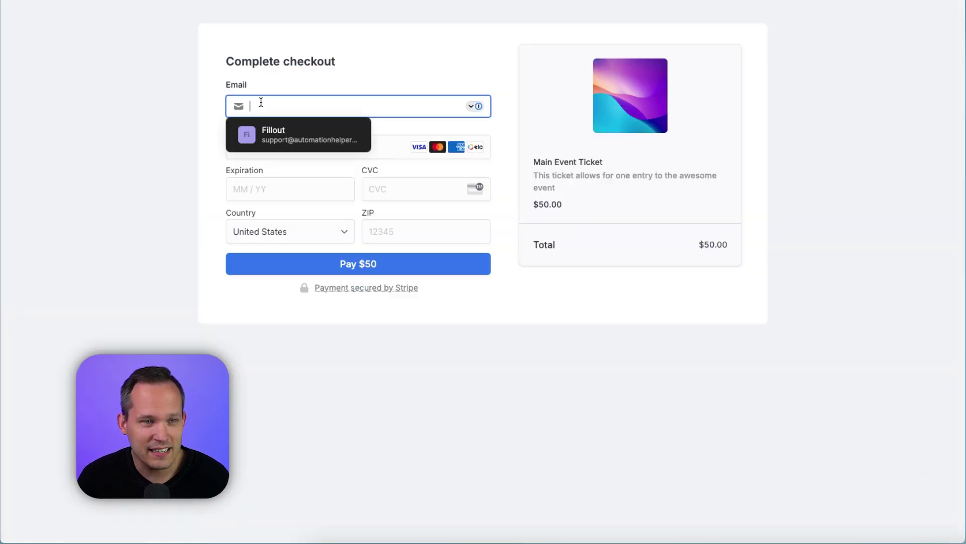
{"action": "left_click", "coordinate": [259, 320]}
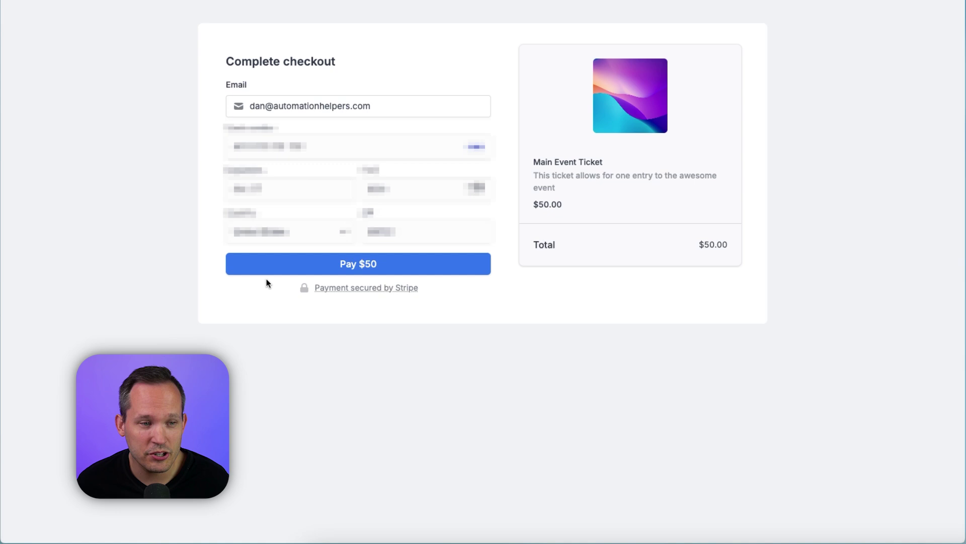
{"action": "left_click", "coordinate": [270, 272]}
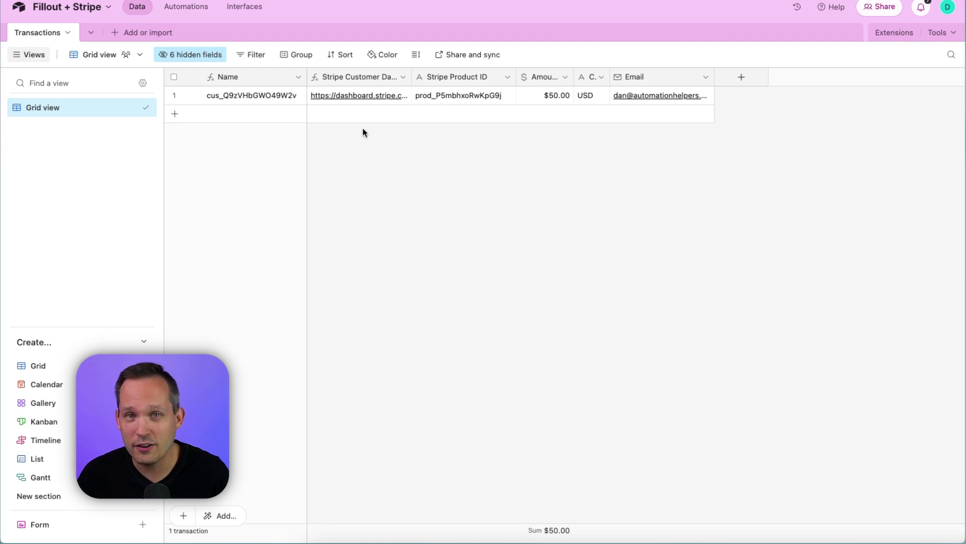
Step: Open the Stripe Customer Dashboard link from the new $50 Transactions record
{"action": "left_click", "coordinate": [358, 95]}
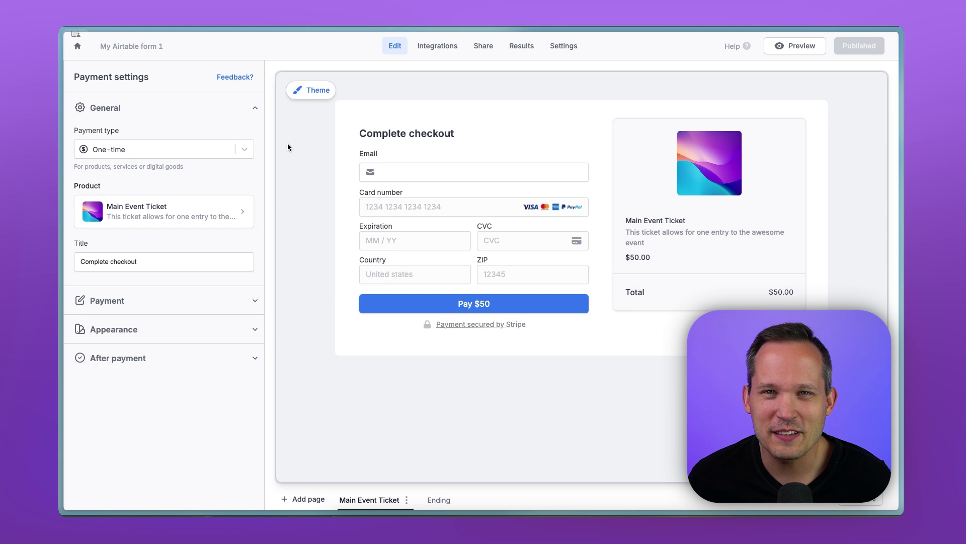
Step: Change the payment type to Subscription using the Stripe price 10 USD / month
{"action": "left_click", "coordinate": [244, 149]}
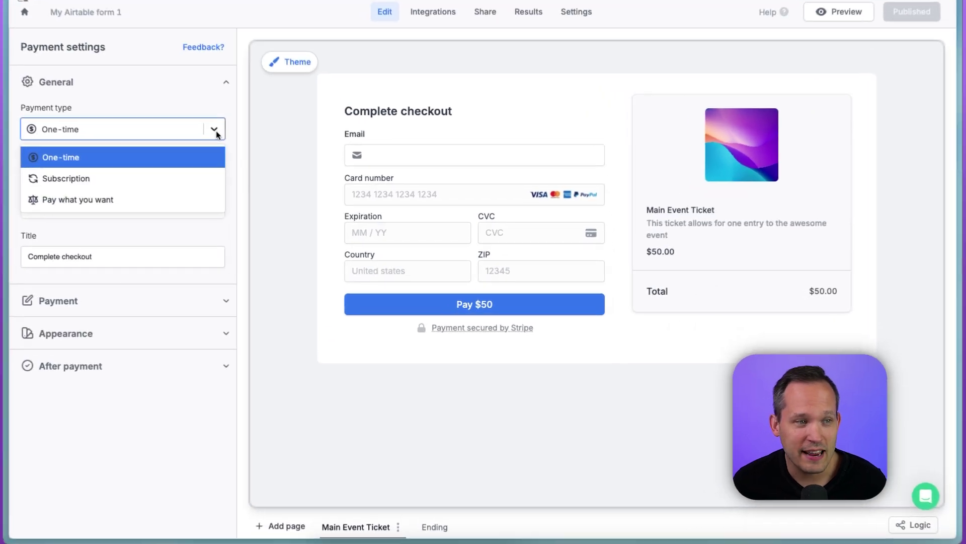
{"action": "left_click", "coordinate": [173, 176]}
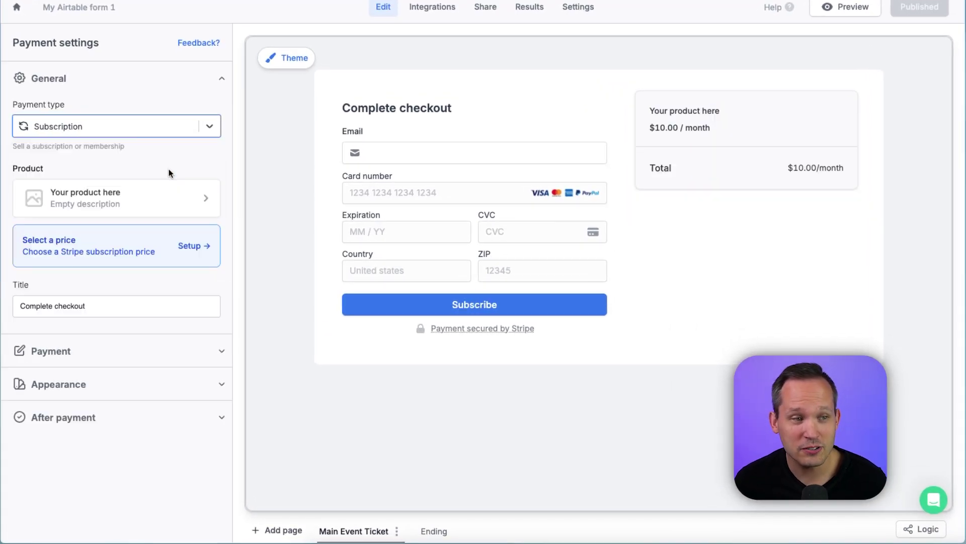
{"action": "left_click", "coordinate": [176, 197]}
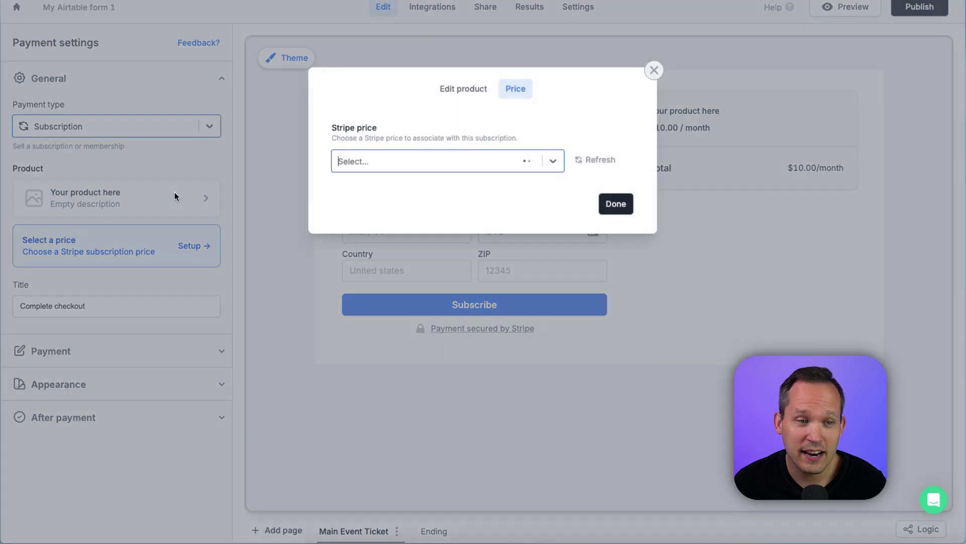
{"action": "left_click", "coordinate": [423, 164]}
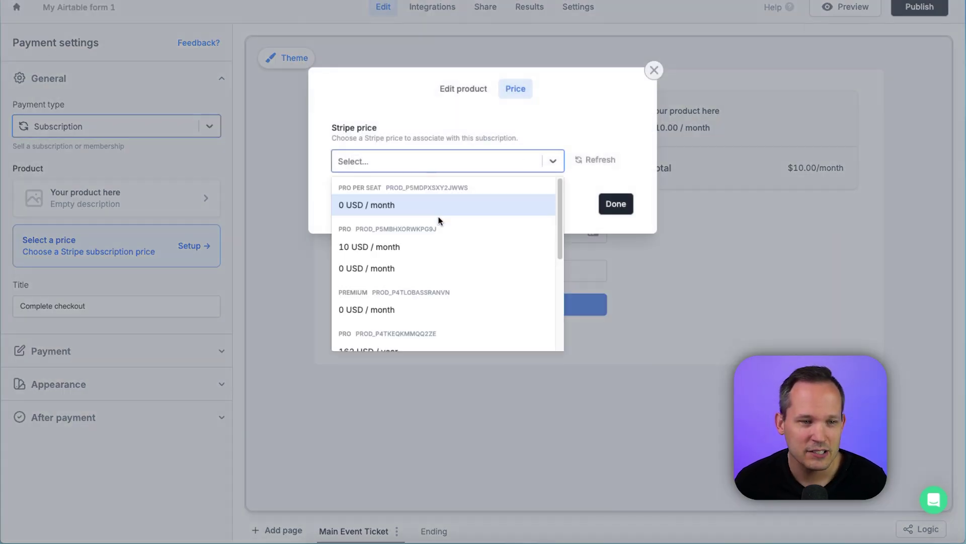
{"action": "scroll", "coordinate": [439, 220], "scroll_direction": "down", "scroll_amount": 1}
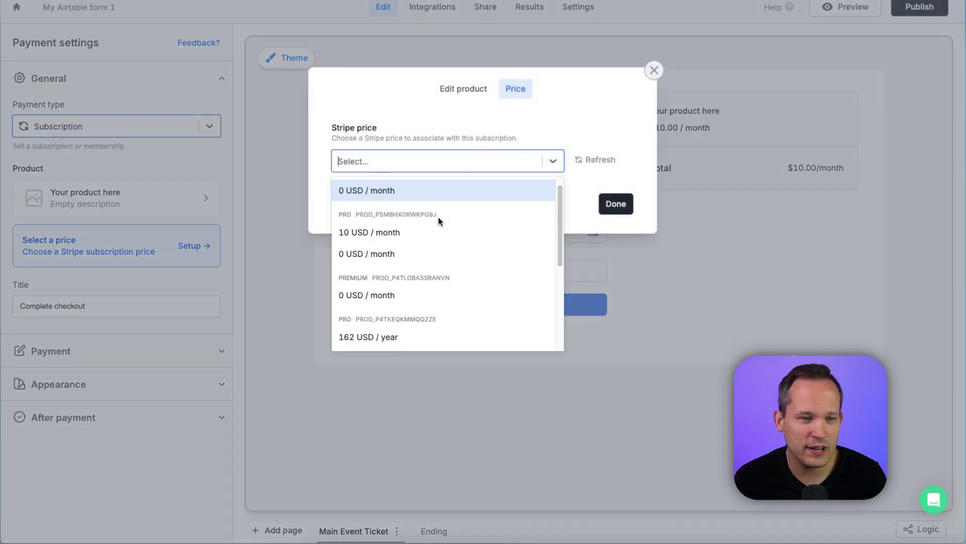
{"action": "left_click", "coordinate": [390, 233]}
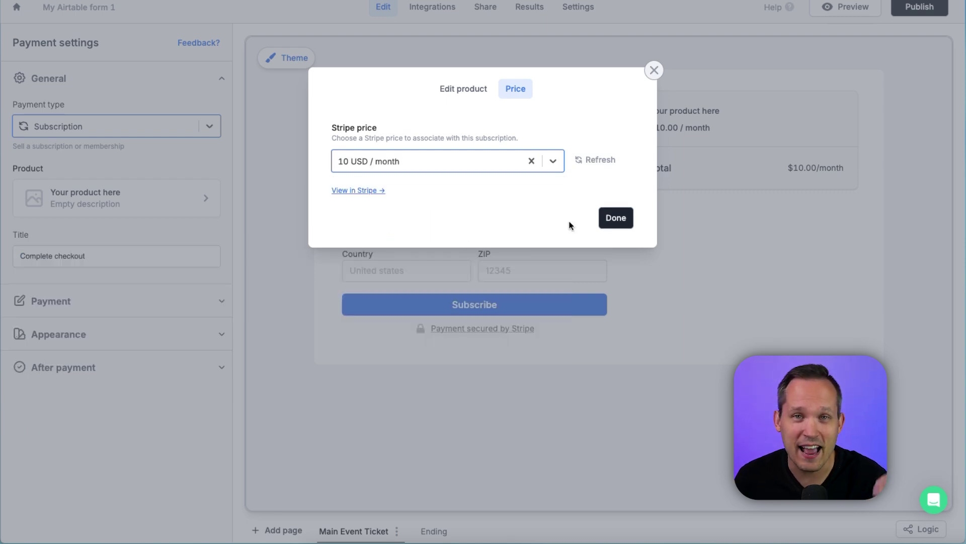
{"action": "left_click", "coordinate": [610, 220]}
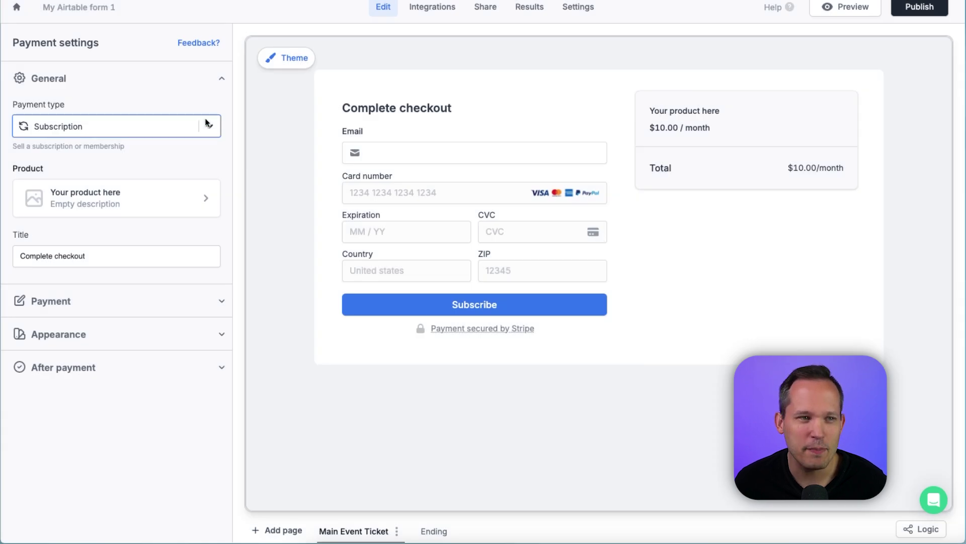
Step: Set Pay what you want with a preset amount of 20 USD and amount limits enabled
{"action": "left_click", "coordinate": [210, 125]}
{"action": "left_click", "coordinate": [130, 198]}
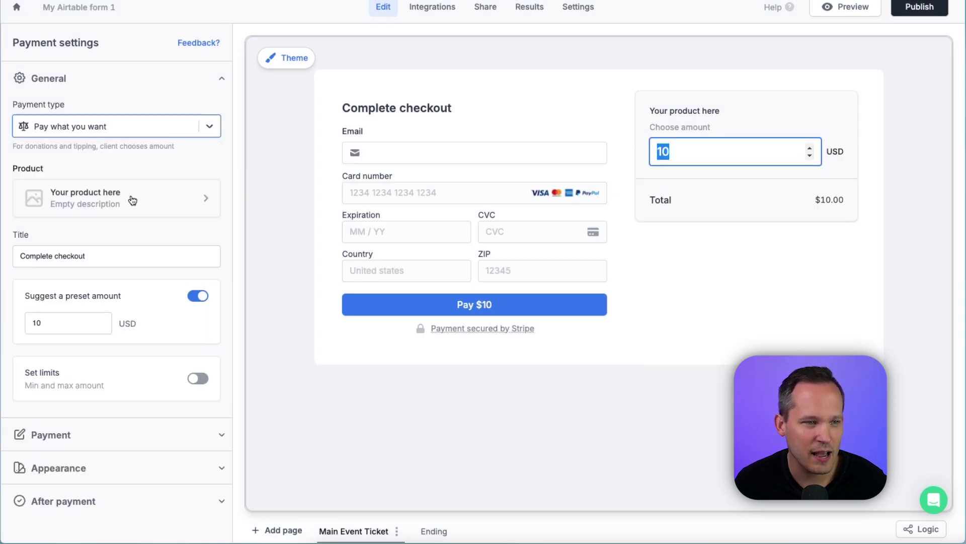
{"action": "mouse_move", "coordinate": [706, 160]}
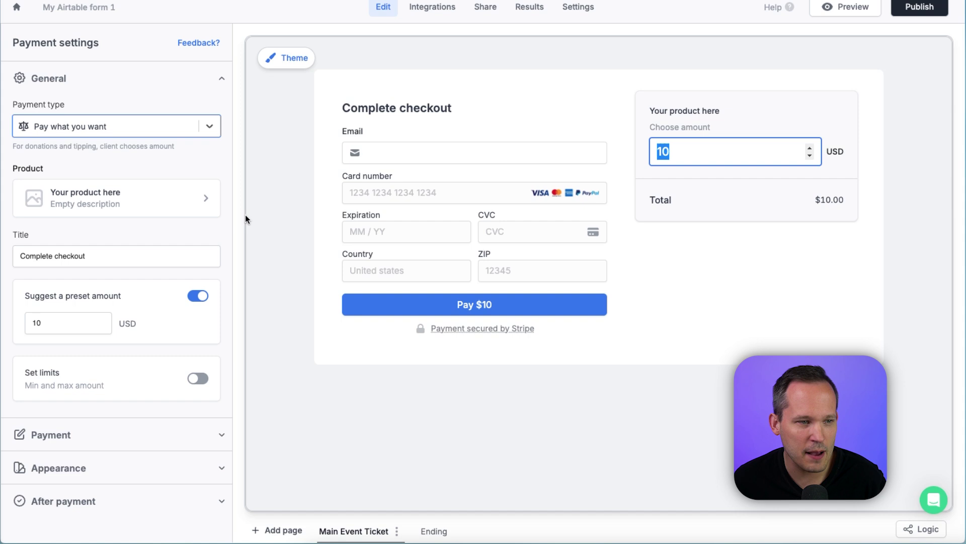
{"action": "left_click", "coordinate": [57, 324]}
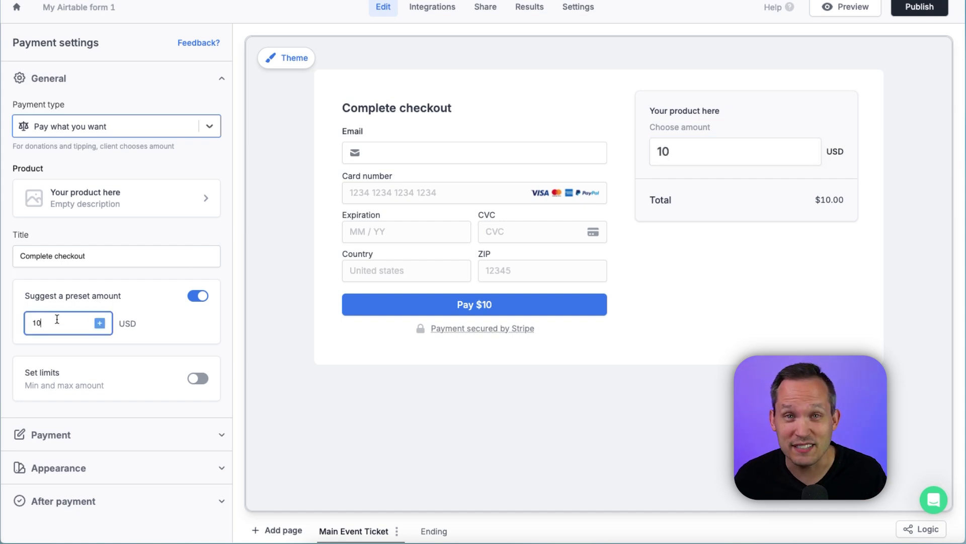
{"action": "double_click", "coordinate": [57, 318]}
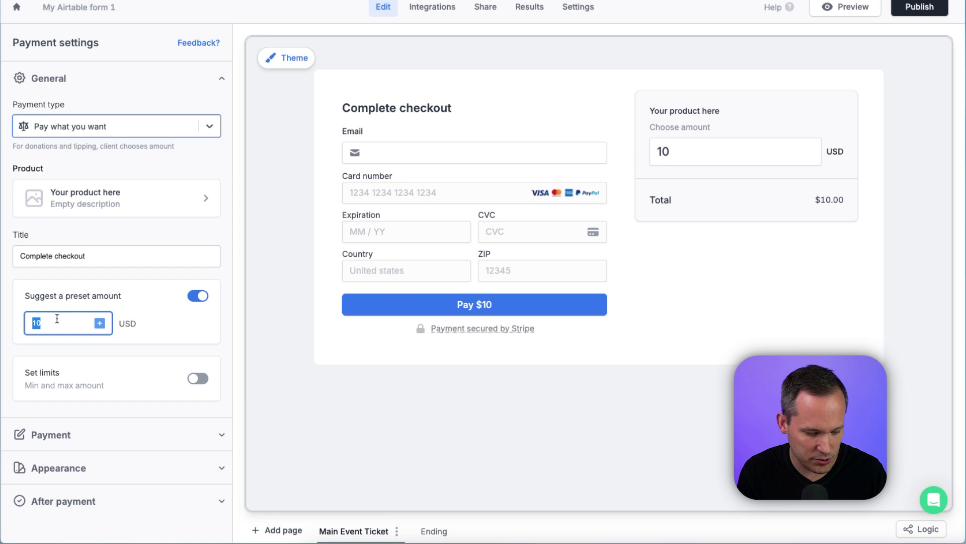
{"action": "type", "text": "20"}
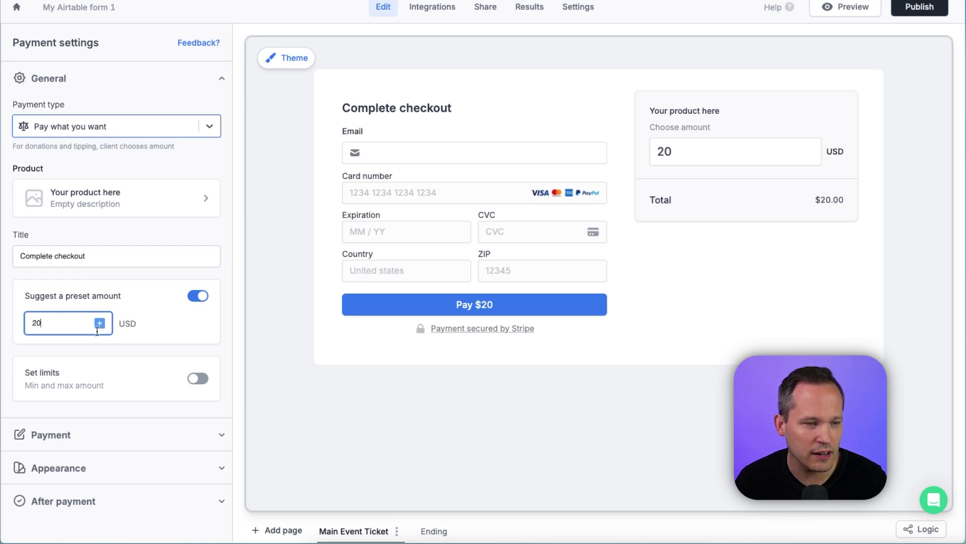
{"action": "left_click", "coordinate": [149, 346]}
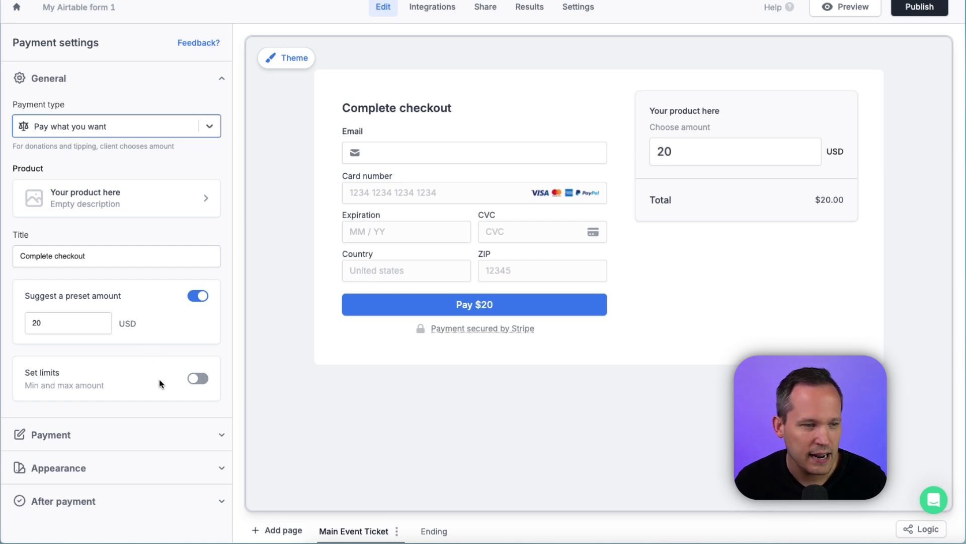
{"action": "left_click", "coordinate": [198, 378]}
{"action": "scroll", "coordinate": [203, 380], "scroll_direction": "down", "scroll_amount": 1}
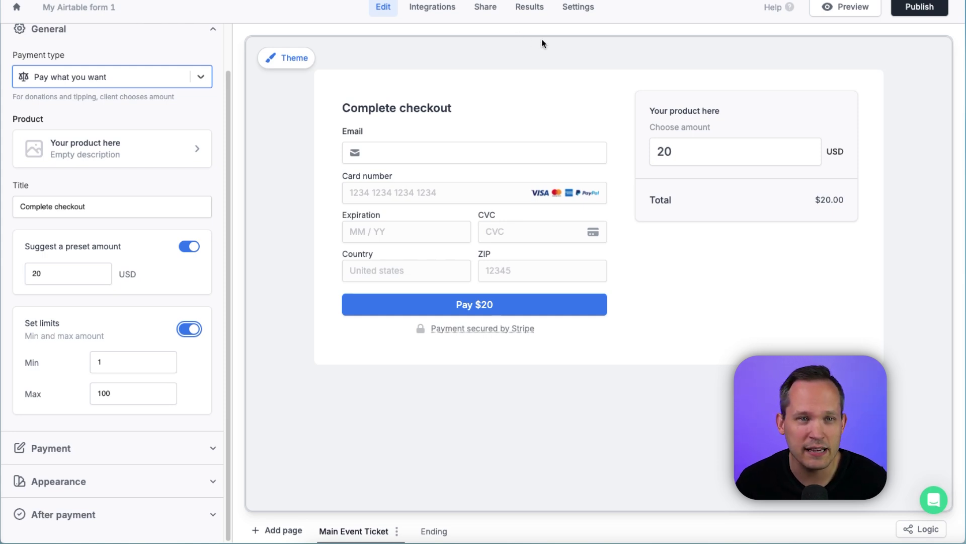
Step: Add a custom respondent email sent to the Main Event Ticket > Email answer
{"action": "left_click", "coordinate": [580, 9]}
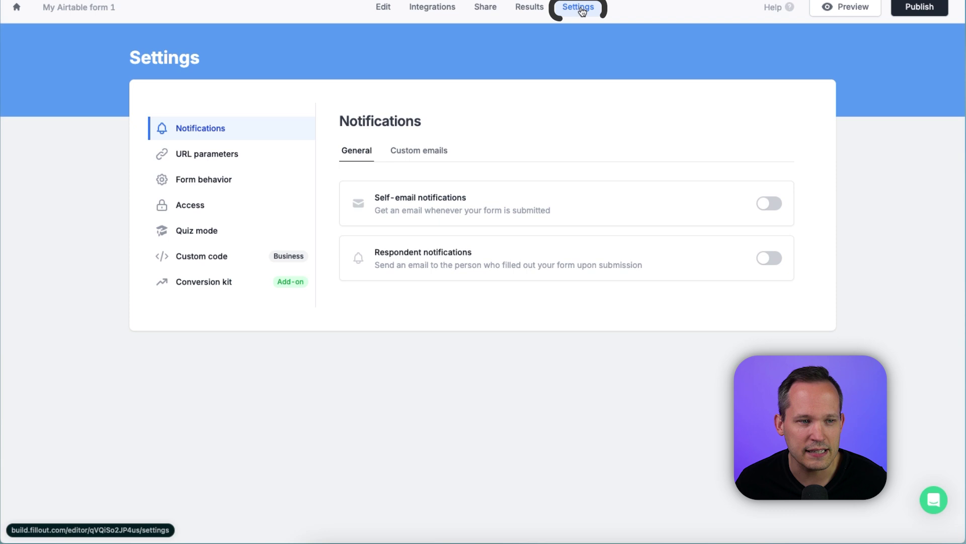
{"action": "left_click", "coordinate": [418, 150]}
{"action": "left_click", "coordinate": [537, 257]}
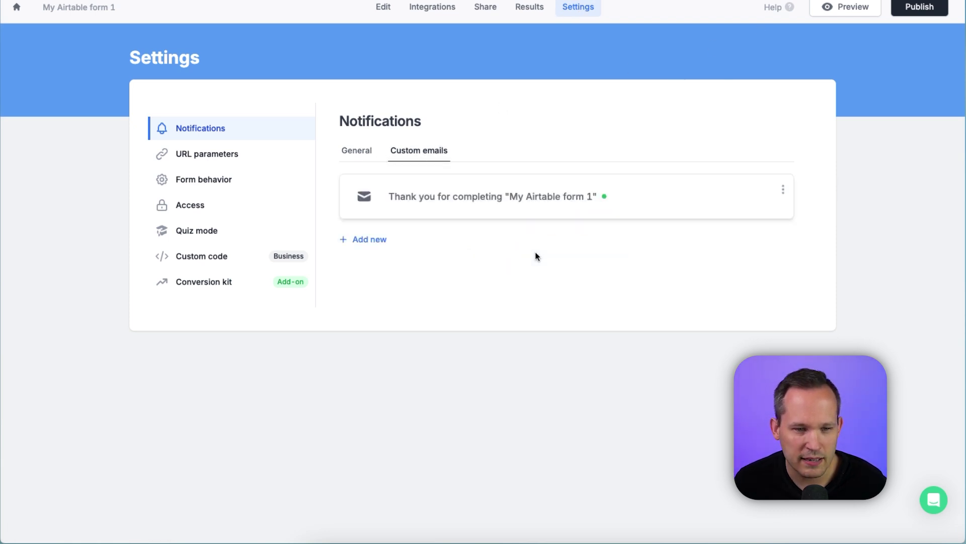
{"action": "left_click", "coordinate": [376, 112]}
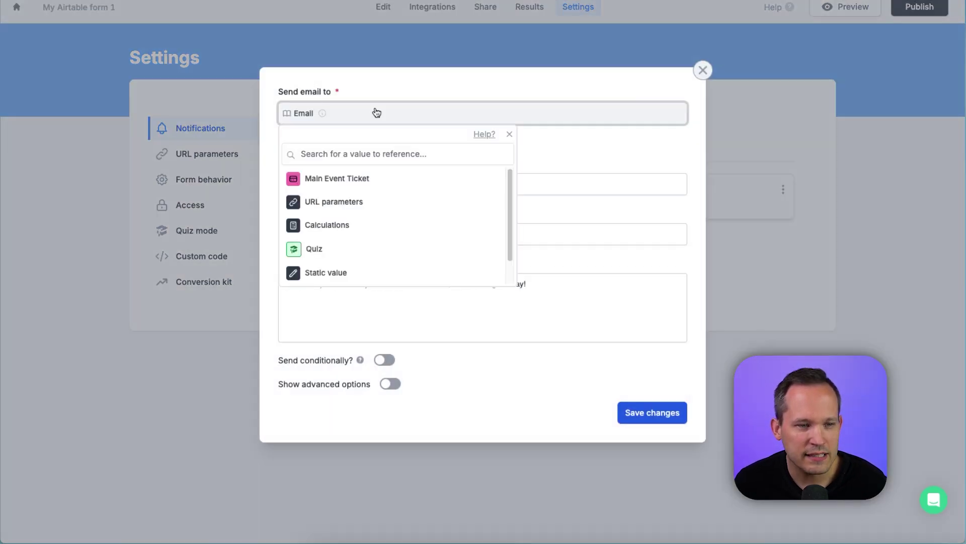
{"action": "left_click", "coordinate": [355, 180]}
{"action": "left_click", "coordinate": [347, 199]}
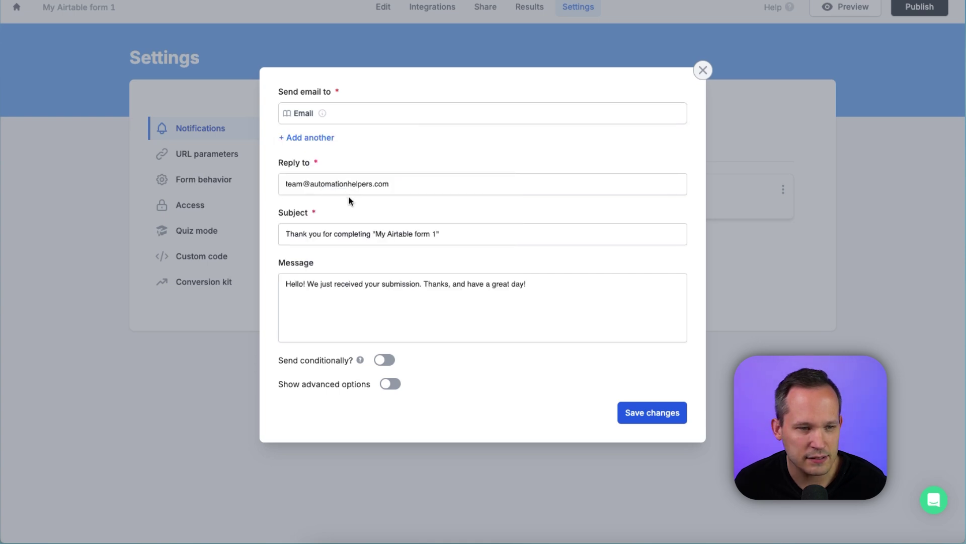
Step: Switch on Send conditionally for the email and bring up its conditional logic
{"action": "left_click", "coordinate": [583, 303]}
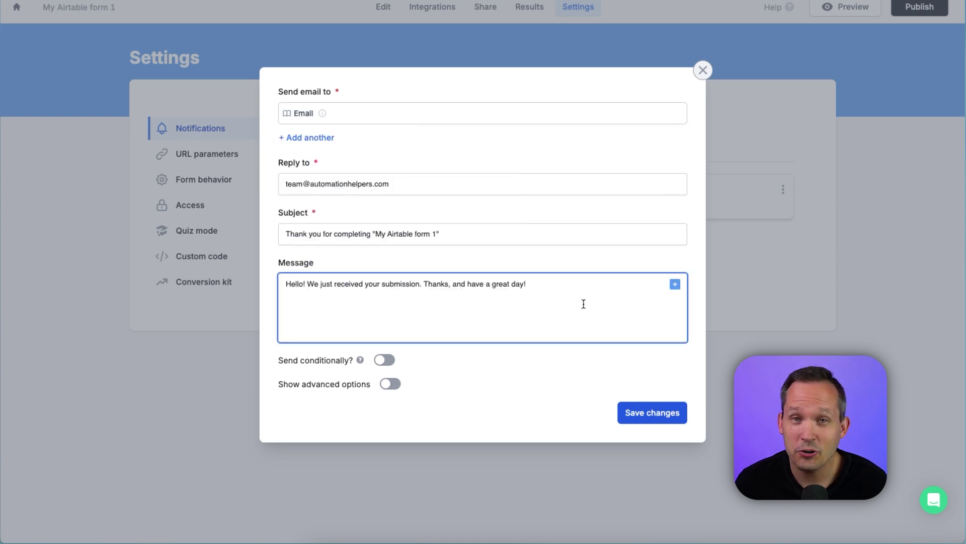
{"action": "left_click", "coordinate": [674, 284]}
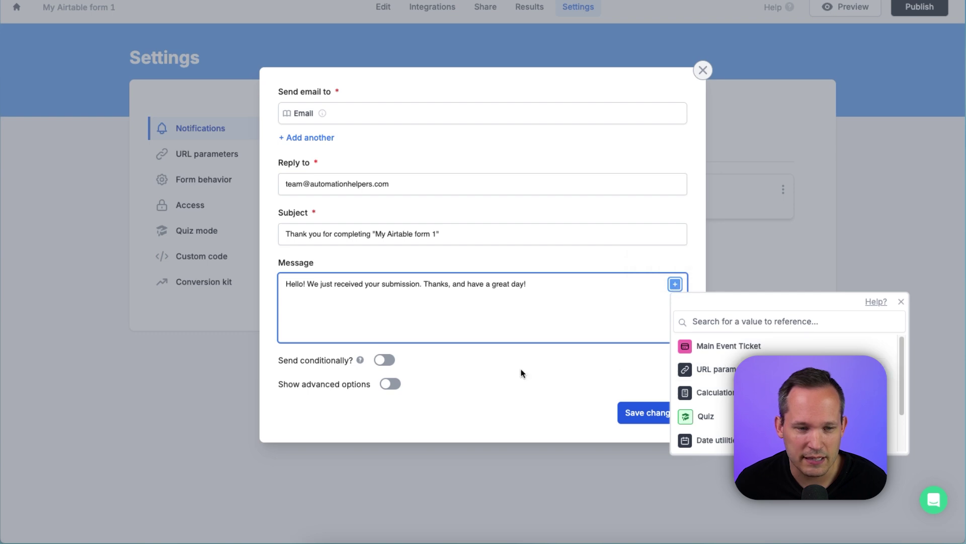
{"action": "left_click", "coordinate": [392, 364]}
{"action": "left_click", "coordinate": [386, 360]}
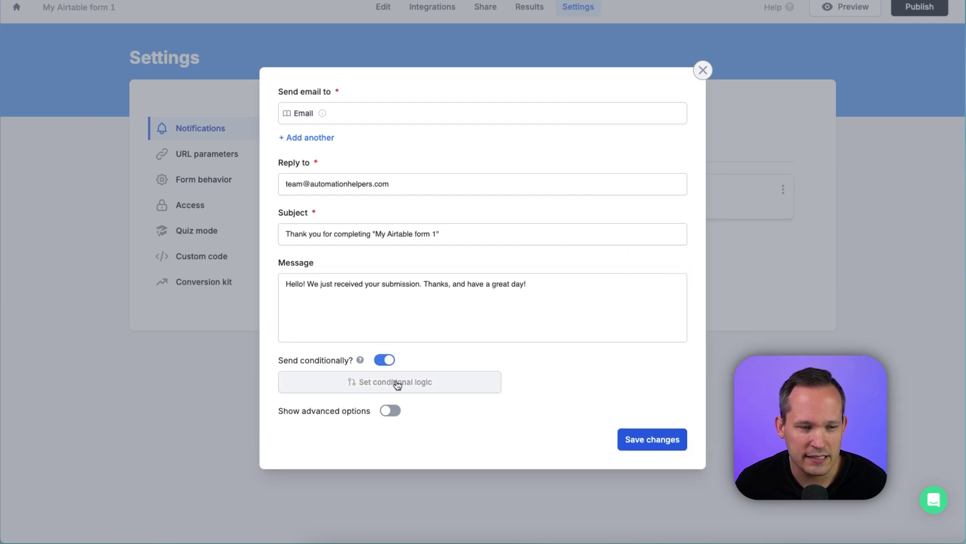
{"action": "left_click", "coordinate": [396, 381]}
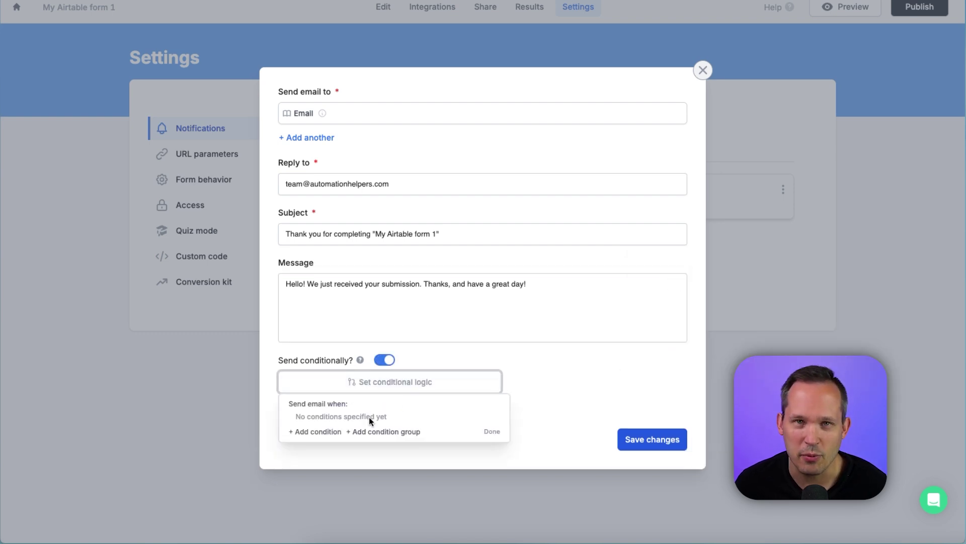